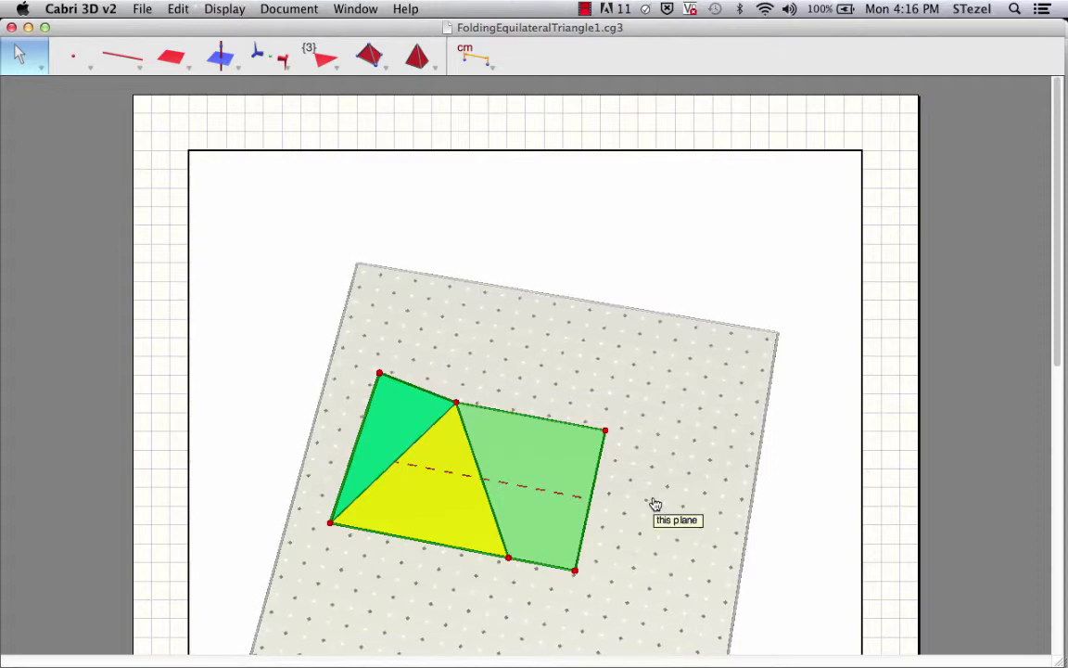
Step: Refold the green flap by moving its tip and corner, tilting the 3D view to inspect each change
left_click_drag(656, 503, 664, 443)
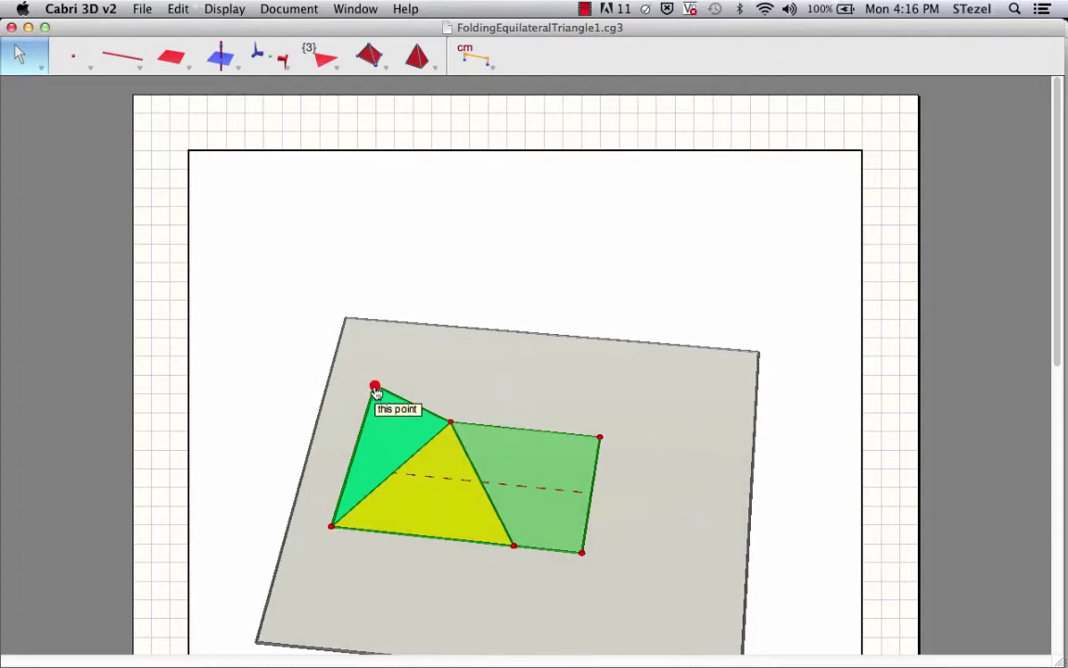
left_click_drag(366, 385, 349, 389)
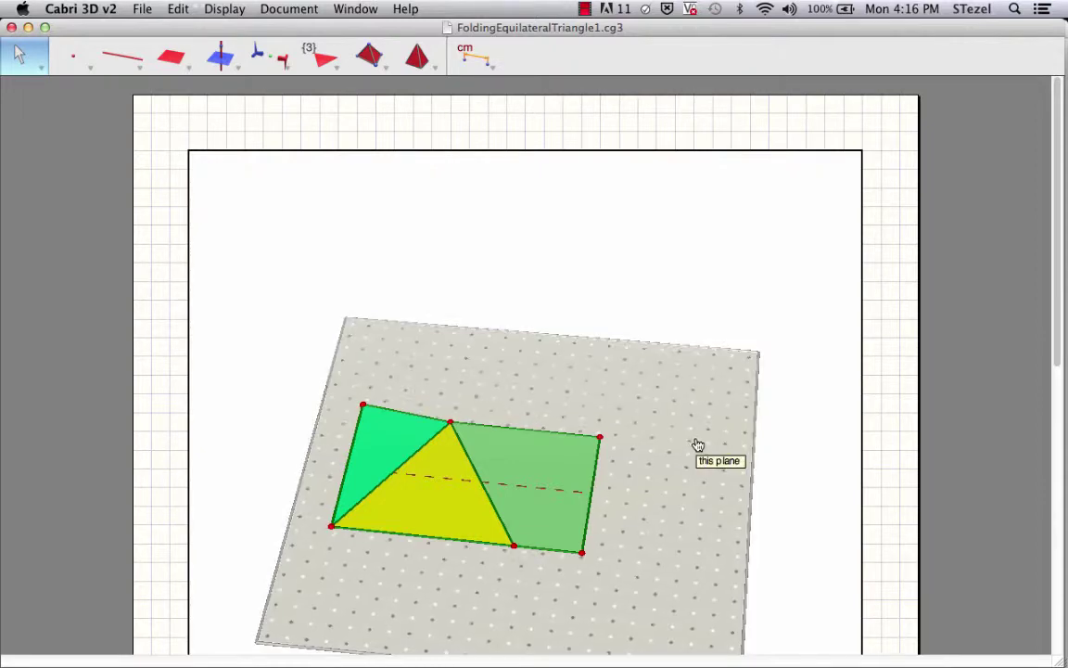
left_click_drag(689, 461, 703, 513)
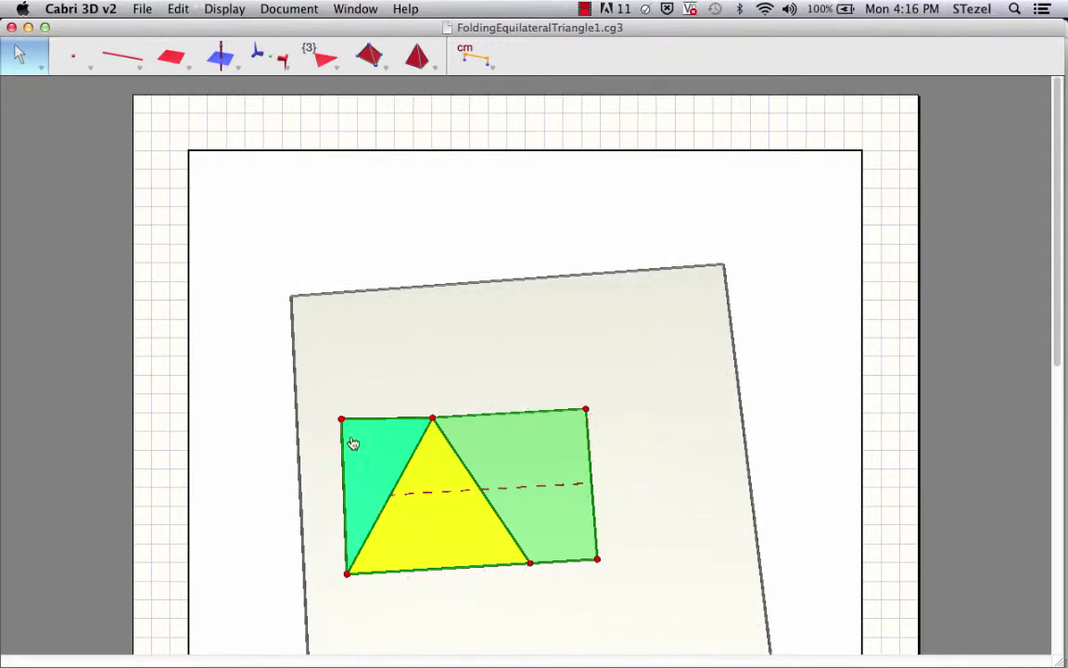
left_click_drag(389, 398, 355, 322)
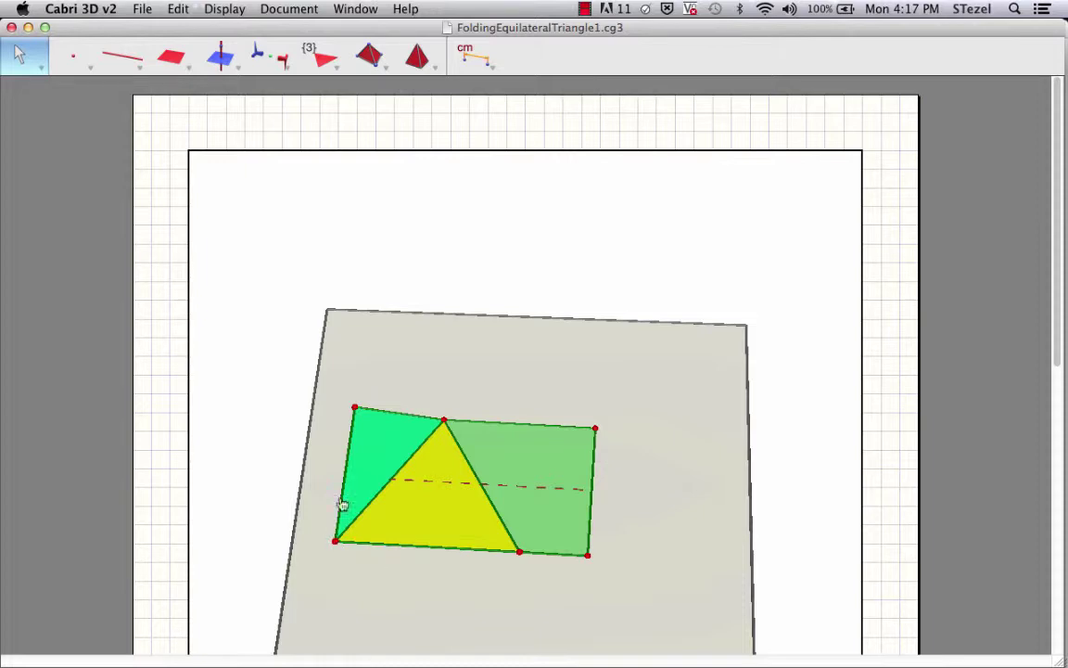
left_click_drag(356, 414, 388, 421)
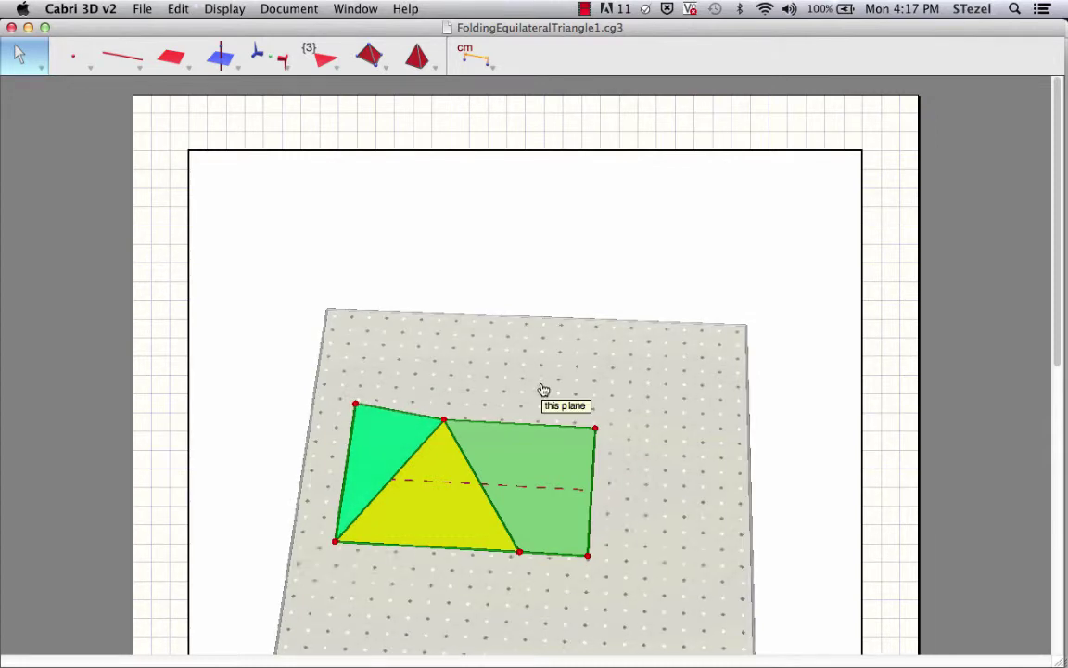
left_click_drag(544, 389, 525, 419)
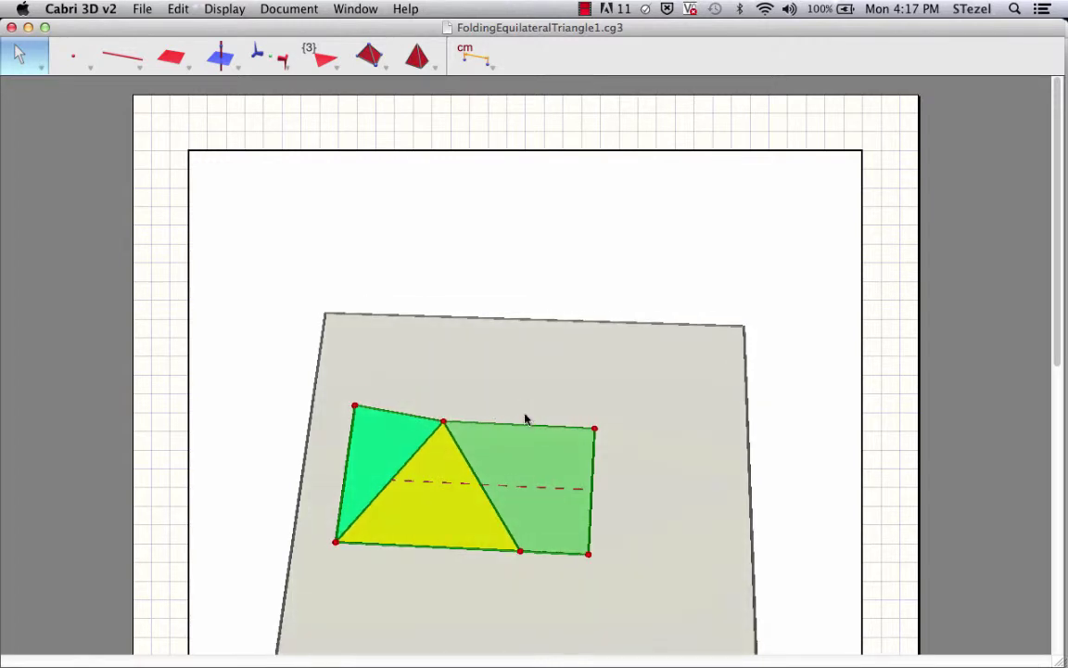
Step: Minimize Cabri 3D and bring the WhyEquilateral.gsp sketch to the front
left_click(28, 29)
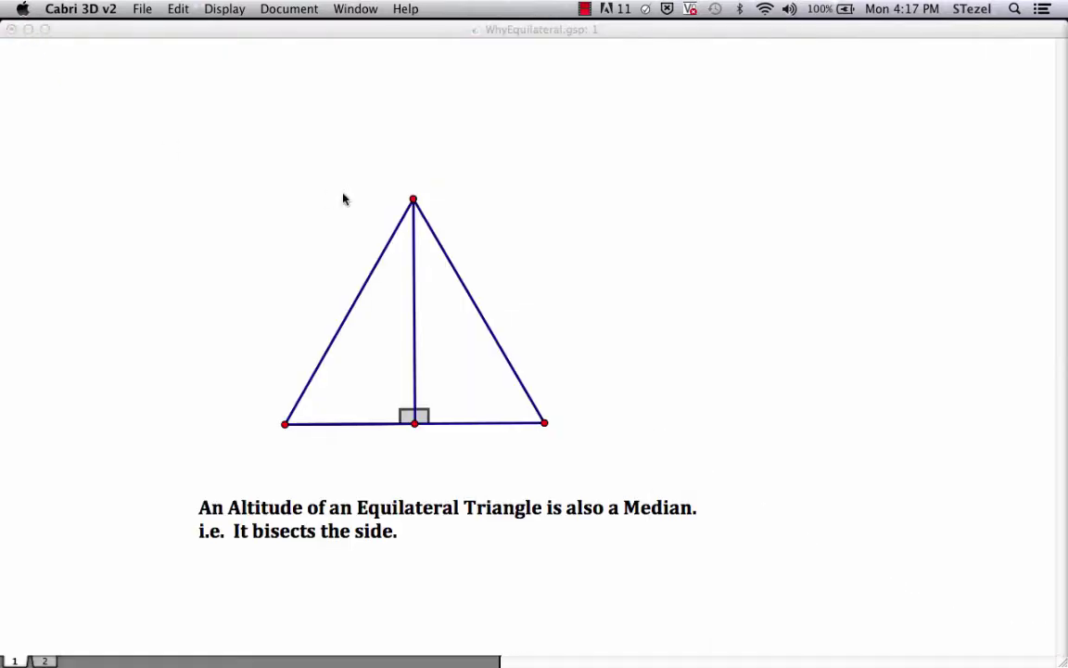
left_click(279, 194)
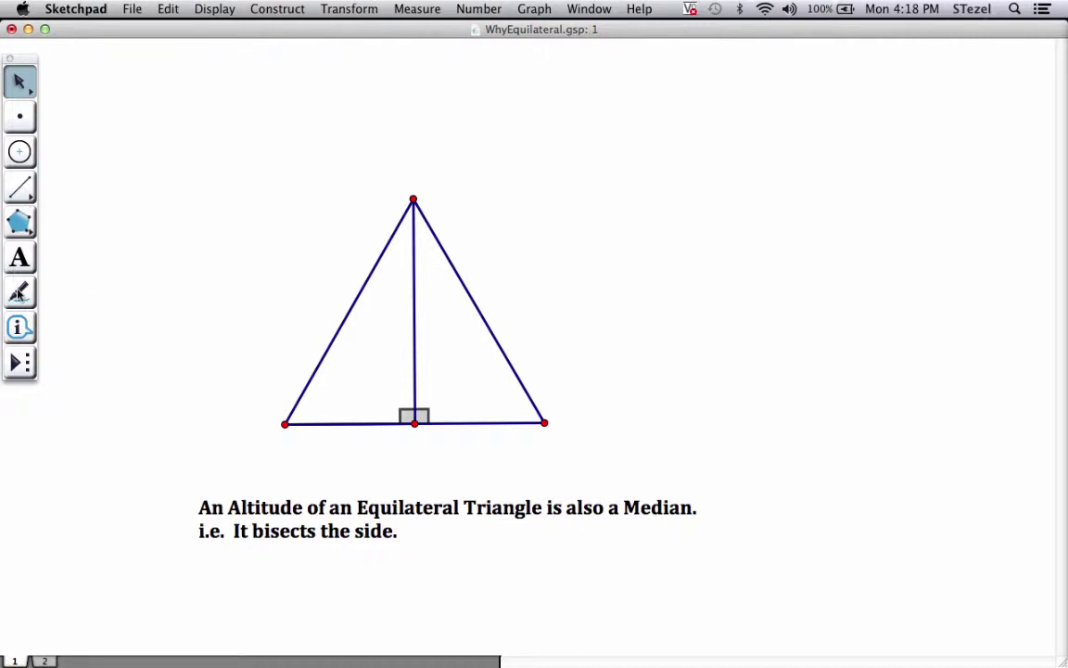
Step: Add double tick marks to the triangle's left and right slanted sides
left_click(19, 294)
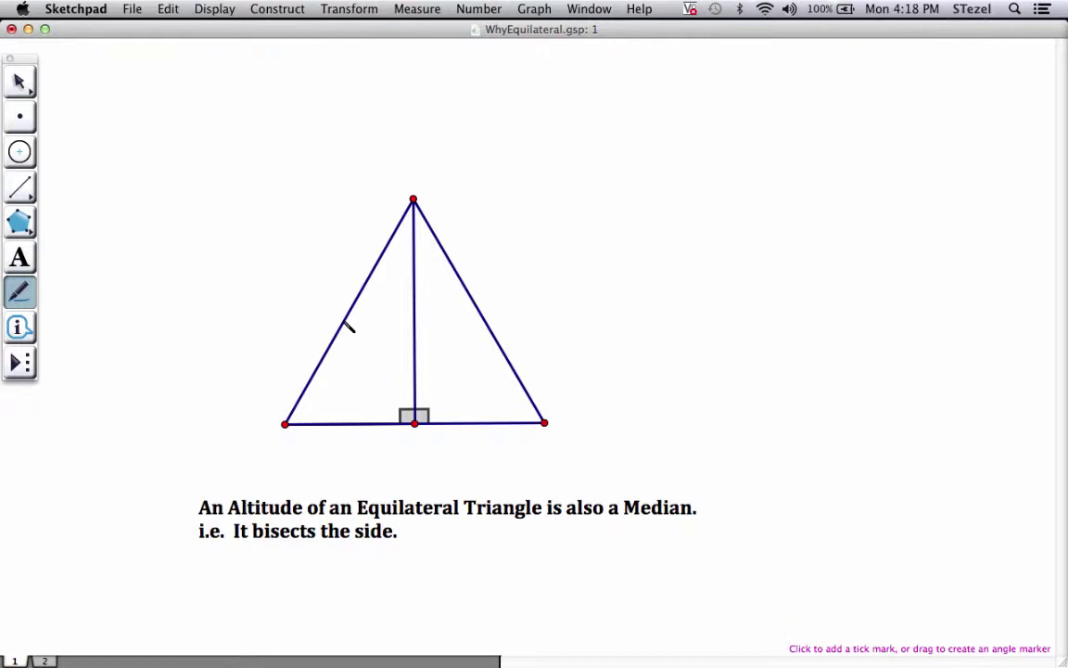
left_click(346, 323)
left_click(346, 323)
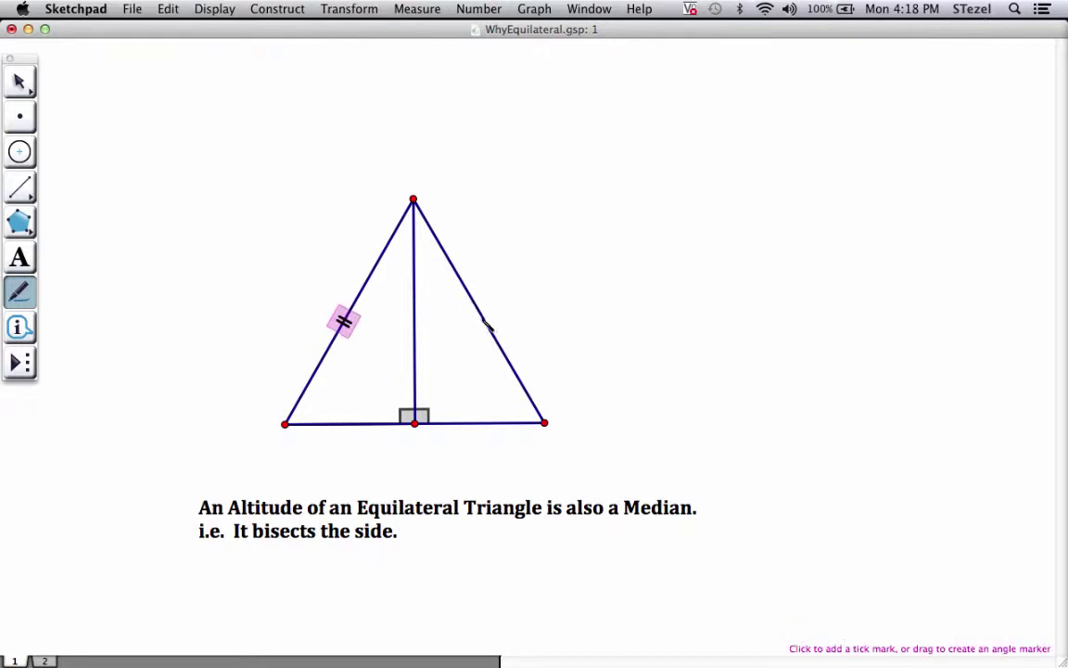
double_click(486, 321)
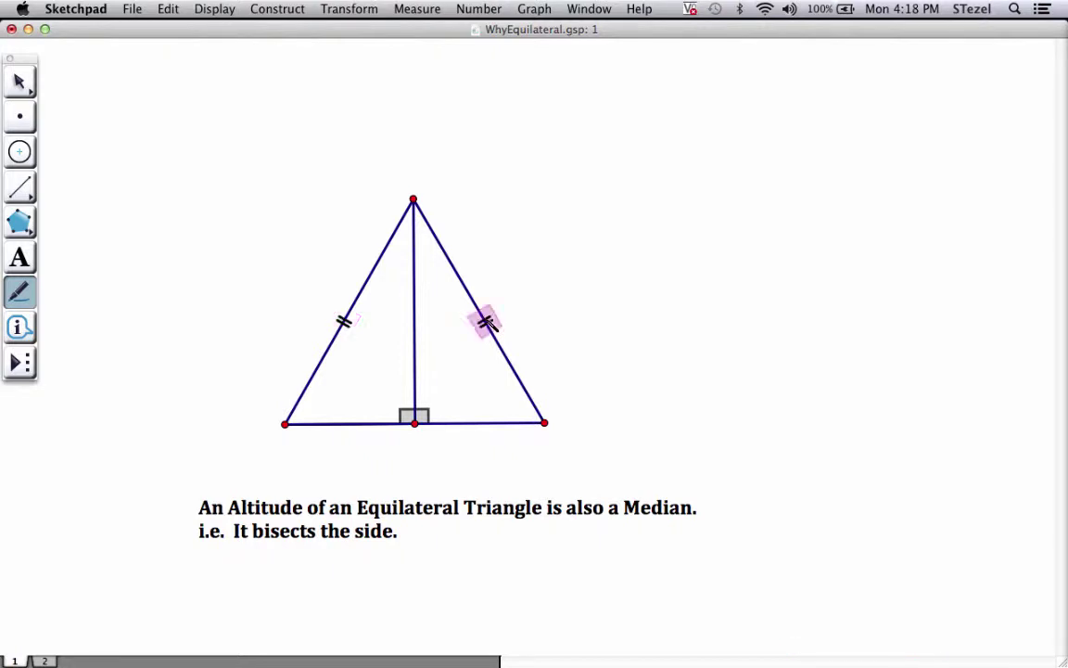
left_click(21, 84)
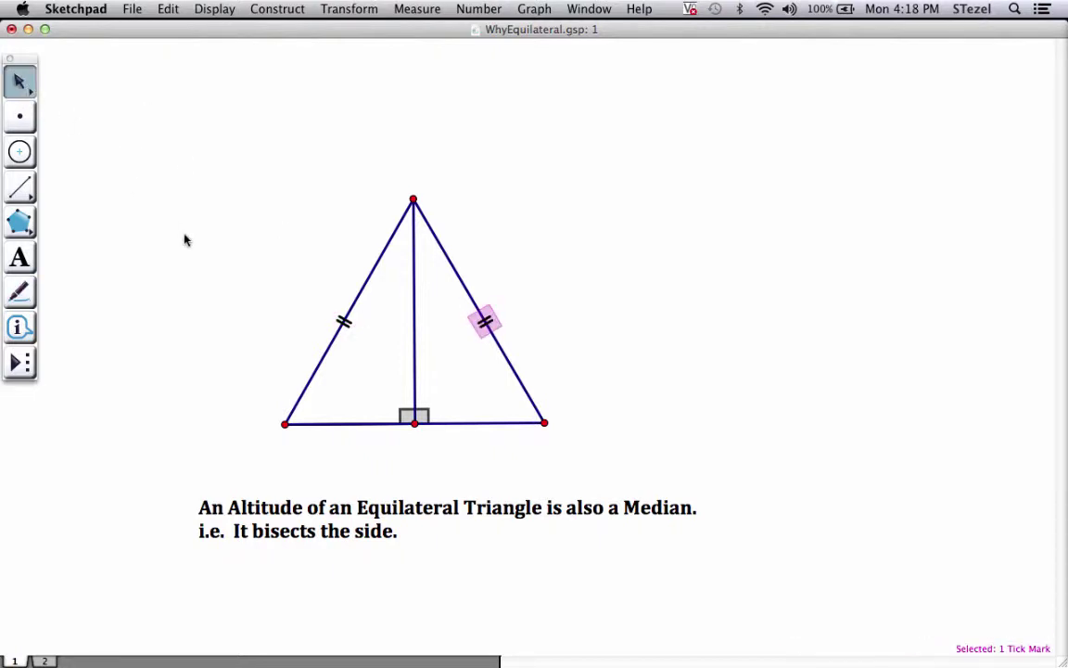
Step: Select the left side's tick mark, the right side and the altitude together
left_click(563, 313)
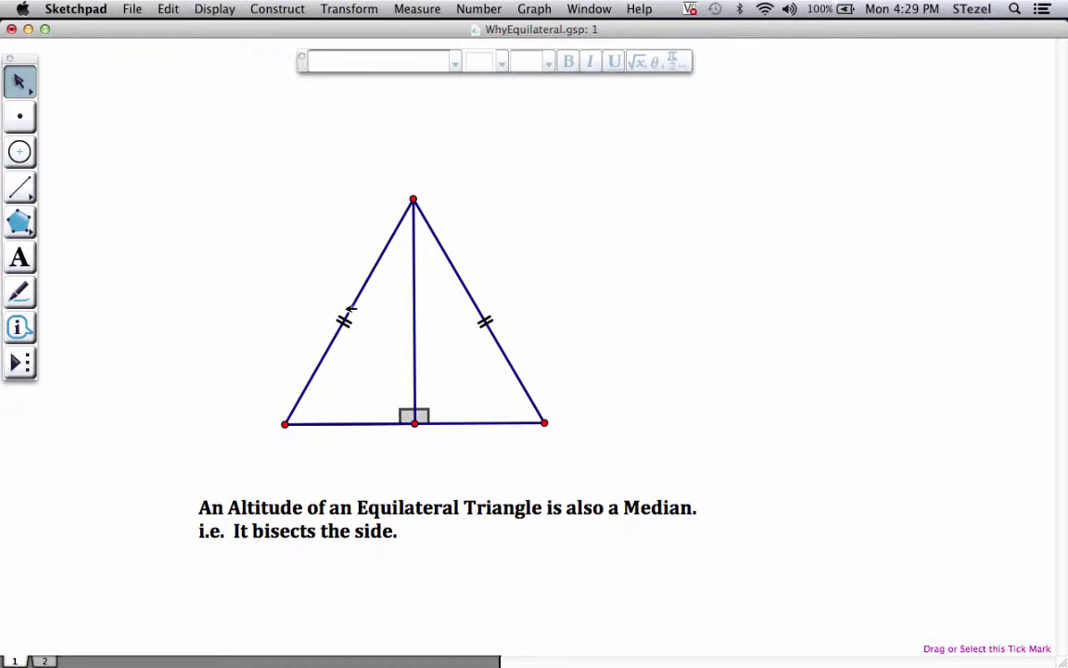
left_click(349, 310)
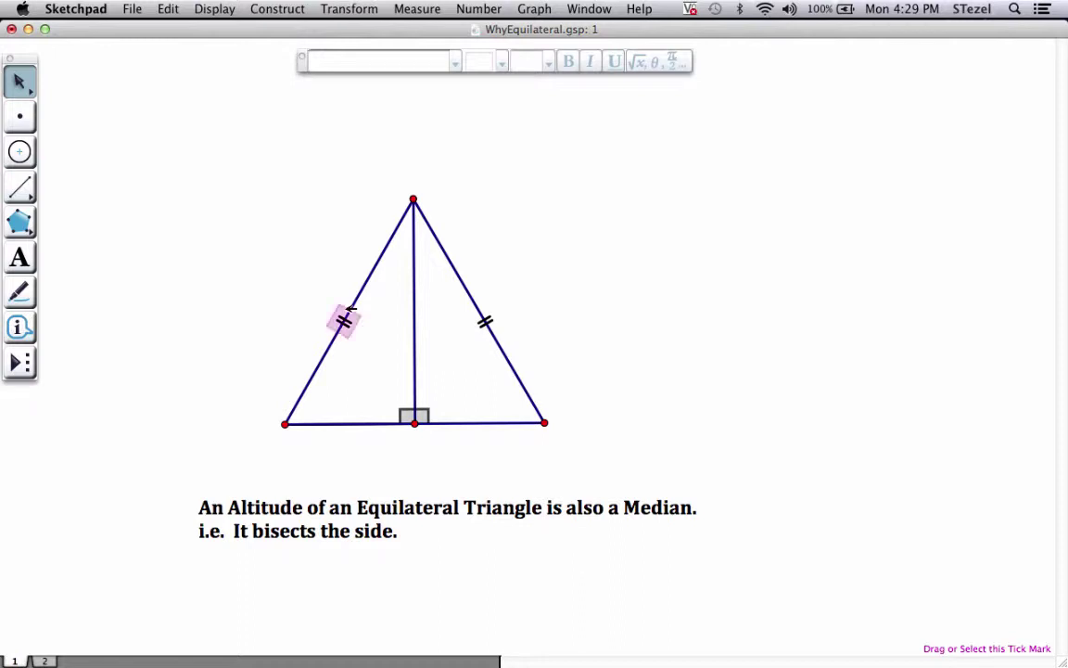
left_click(465, 280)
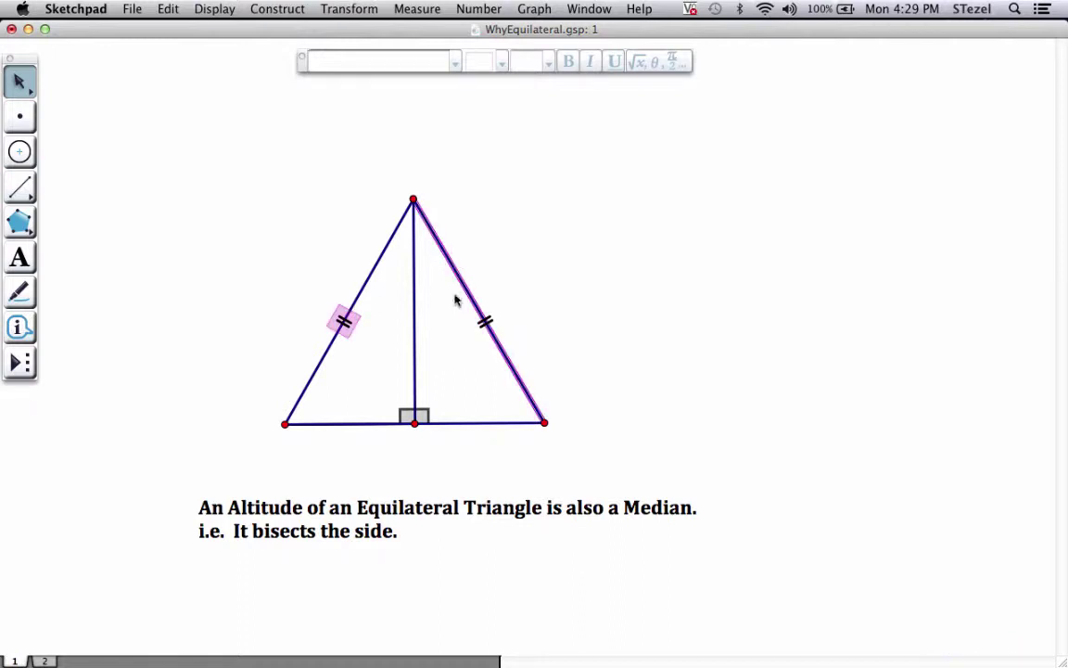
left_click(415, 331)
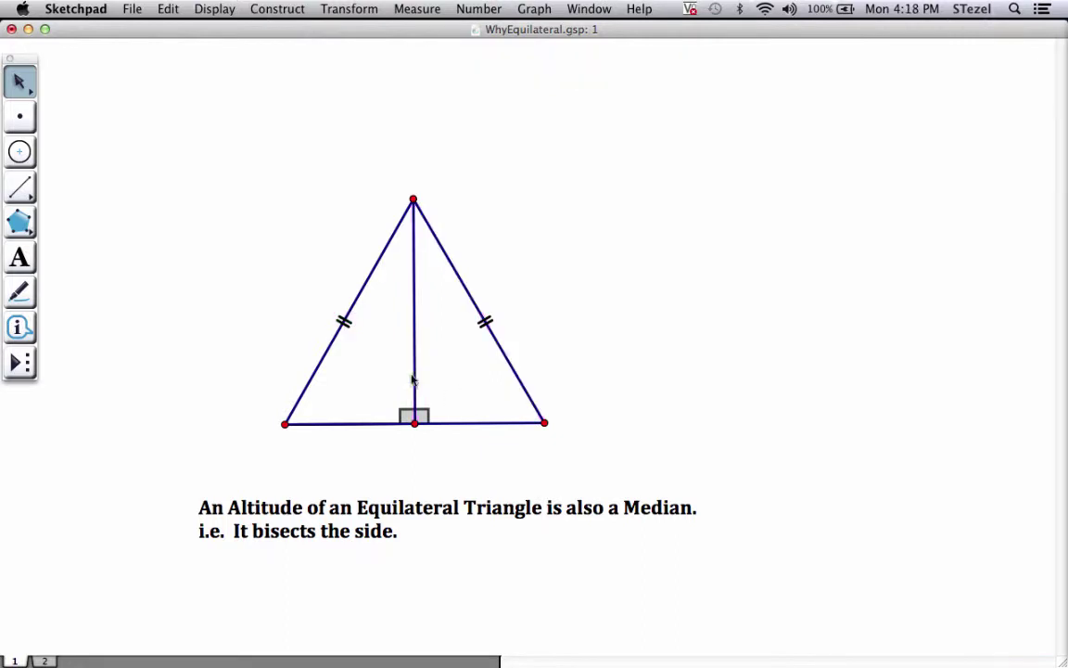
Step: Put a single tick mark on each half of the base, then deselect
left_click(20, 291)
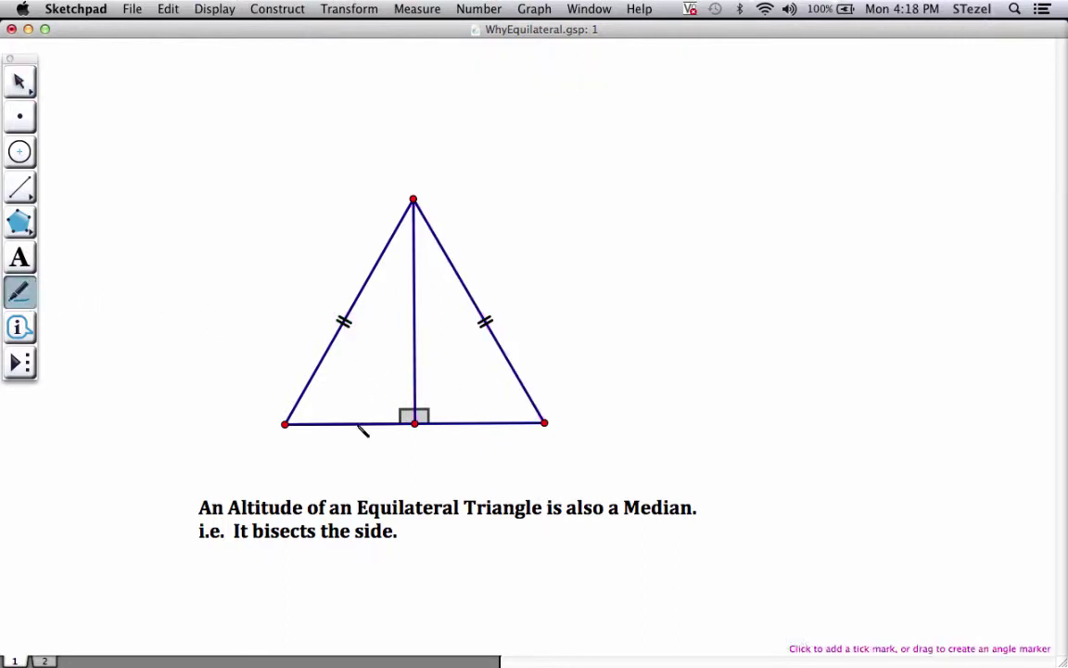
left_click(358, 423)
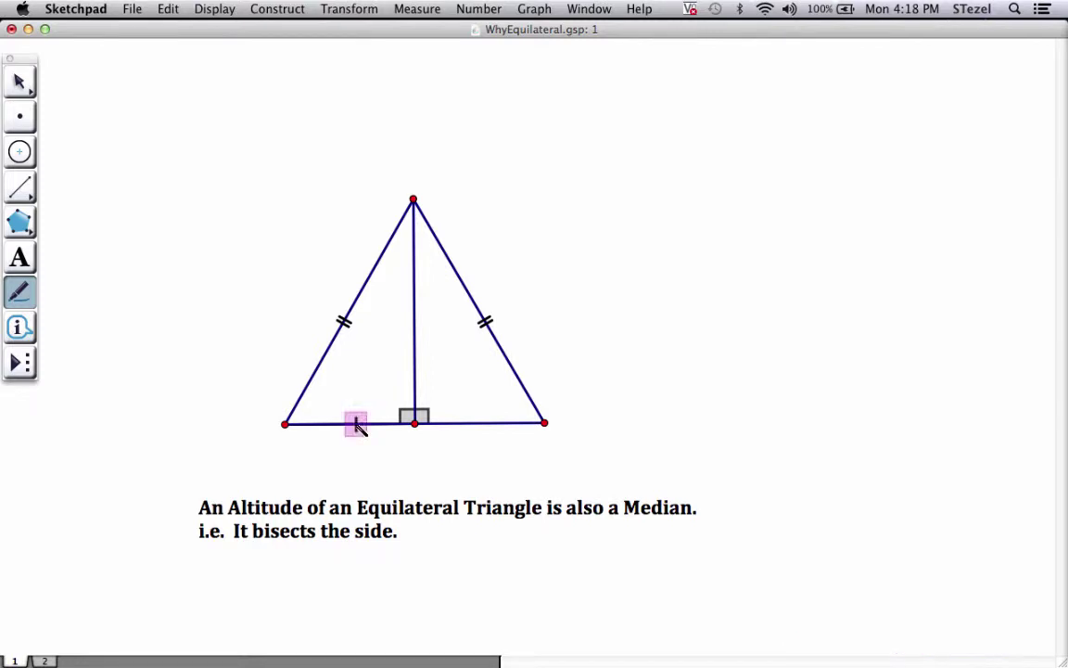
left_click(481, 423)
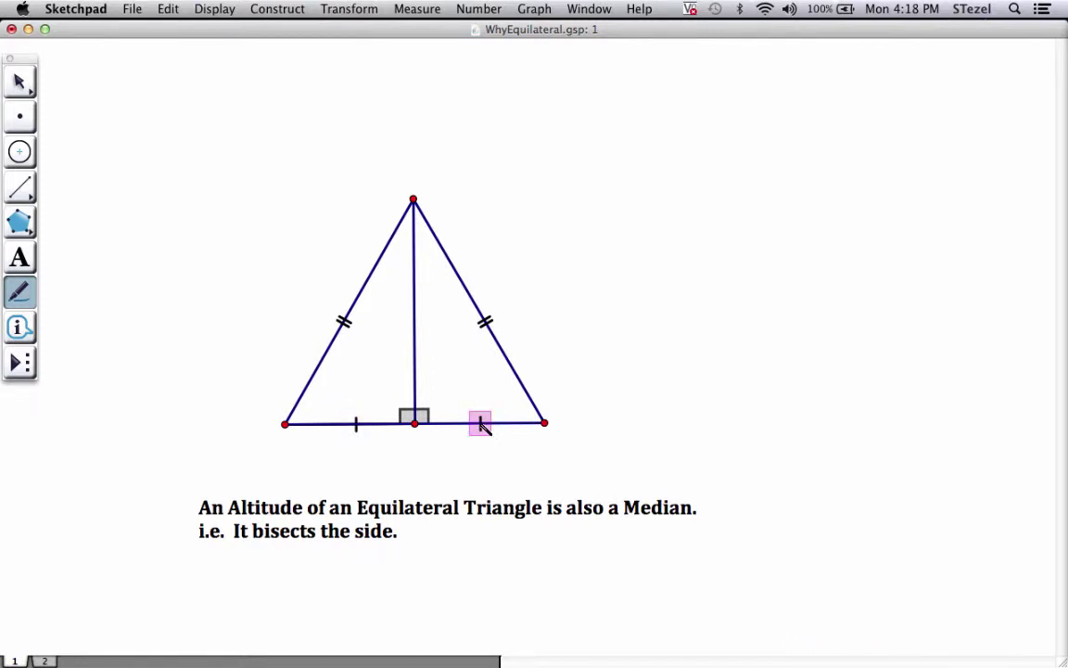
left_click(22, 86)
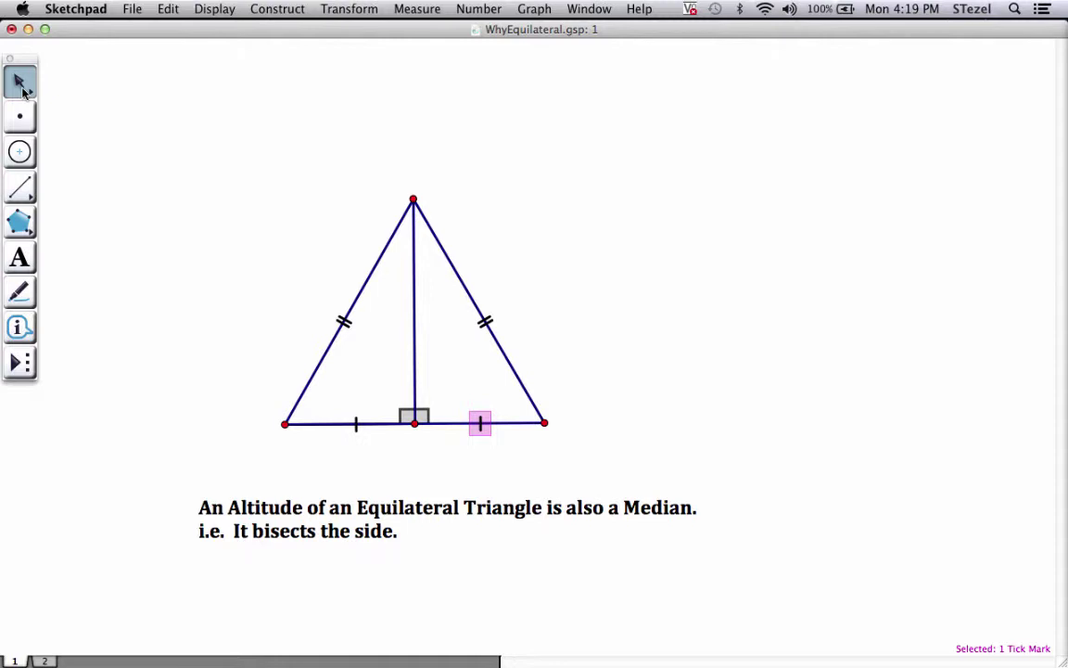
left_click(152, 220)
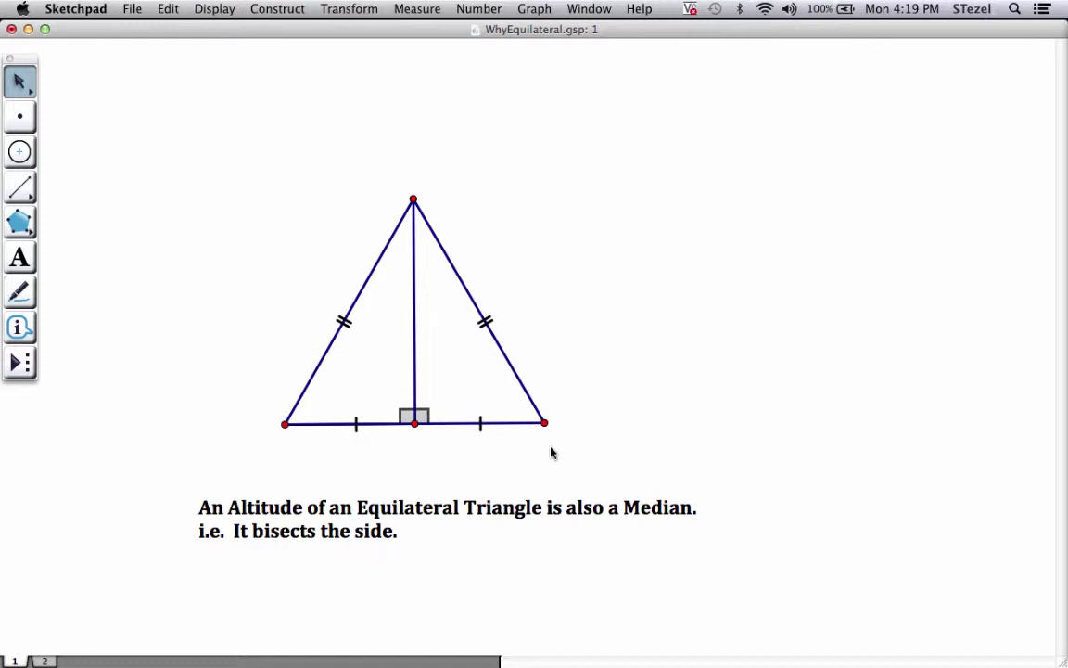
Step: Caption the half-base 1 and the left side 2, nudging both labels into place
left_click(21, 250)
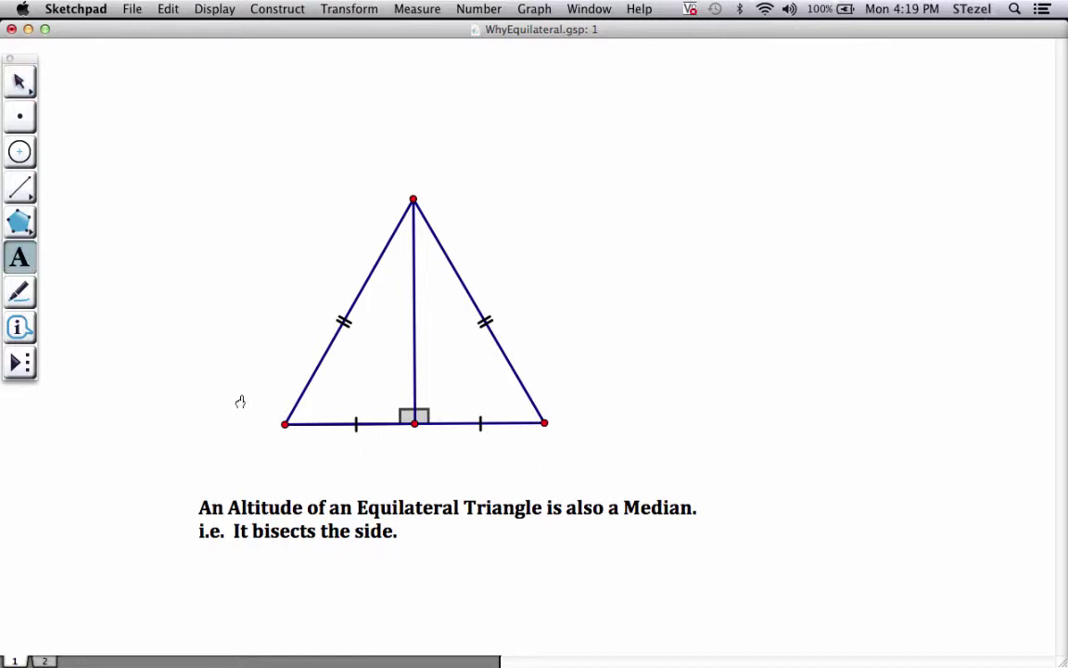
left_click(356, 451)
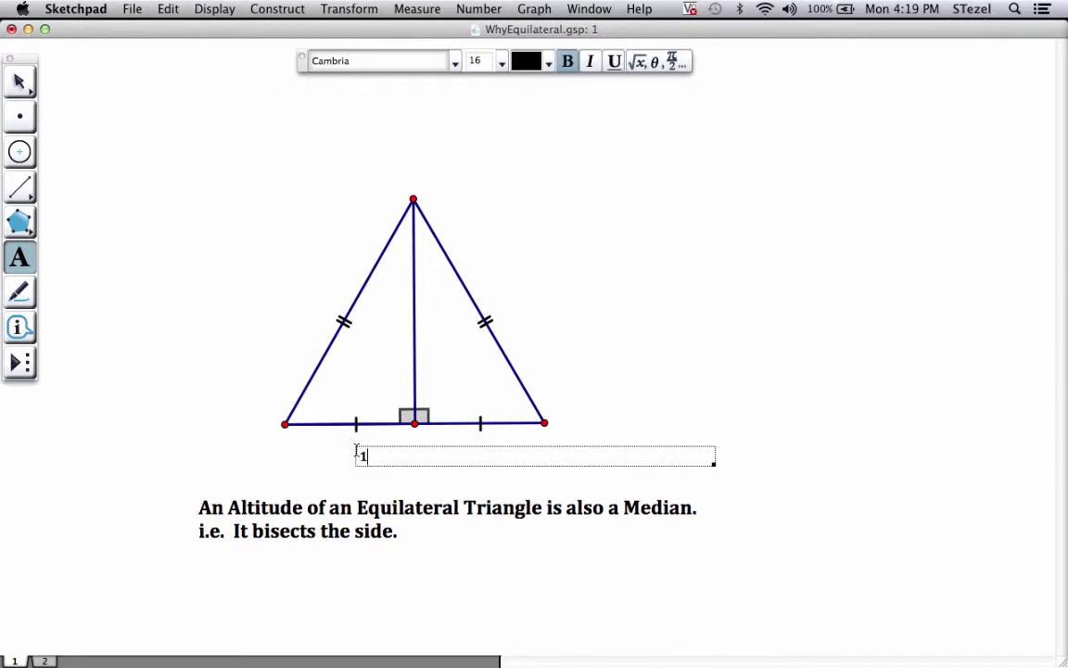
left_click(295, 304)
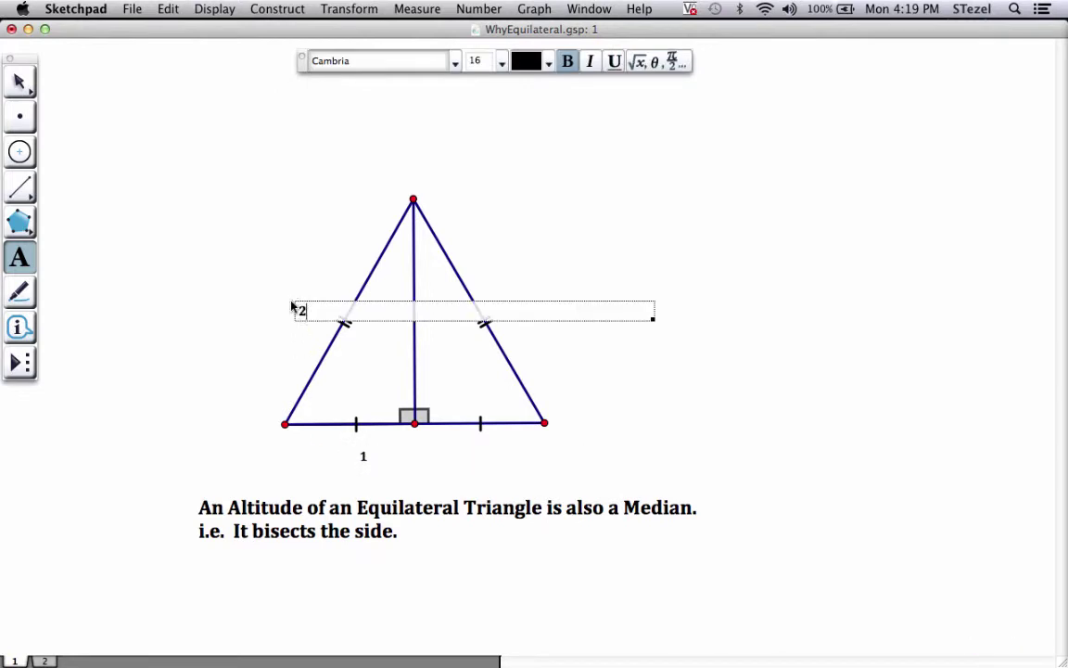
type("2")
left_click(18, 82)
left_click(157, 171)
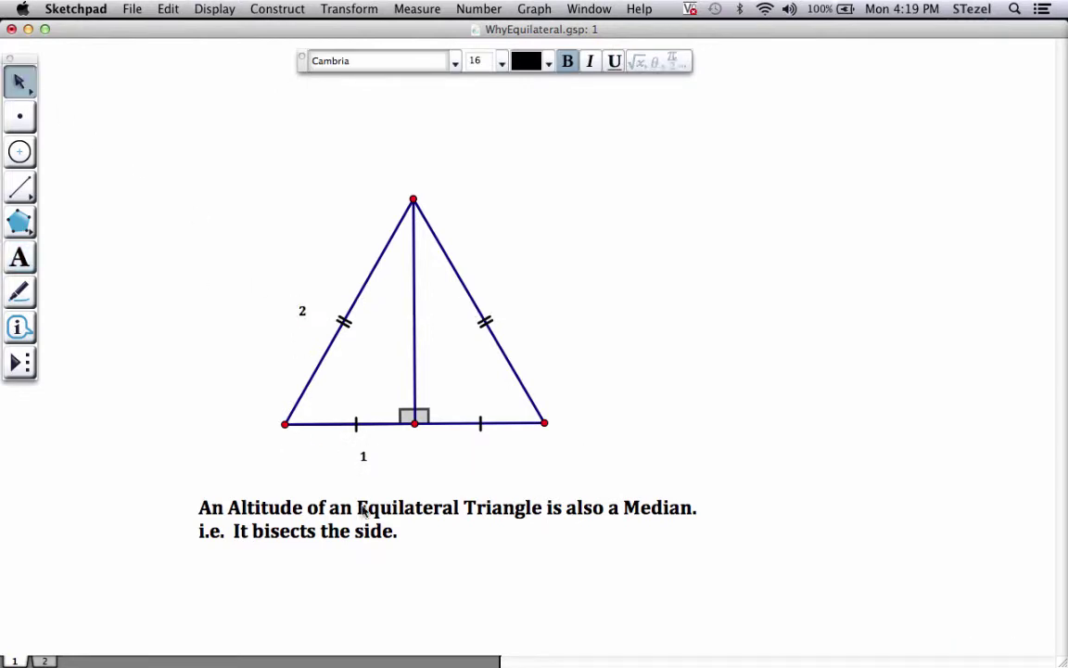
left_click_drag(362, 454, 354, 451)
left_click_drag(300, 306, 313, 296)
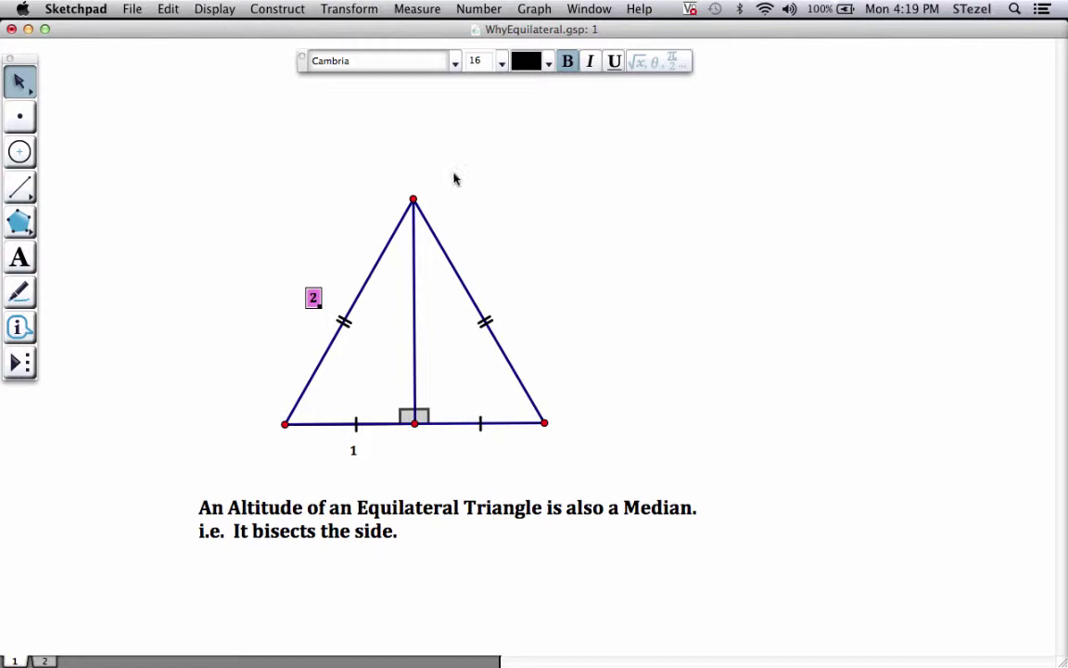
Step: Add the 60 caption at the lower-left base angle and the 30 caption near the apex
left_click(19, 258)
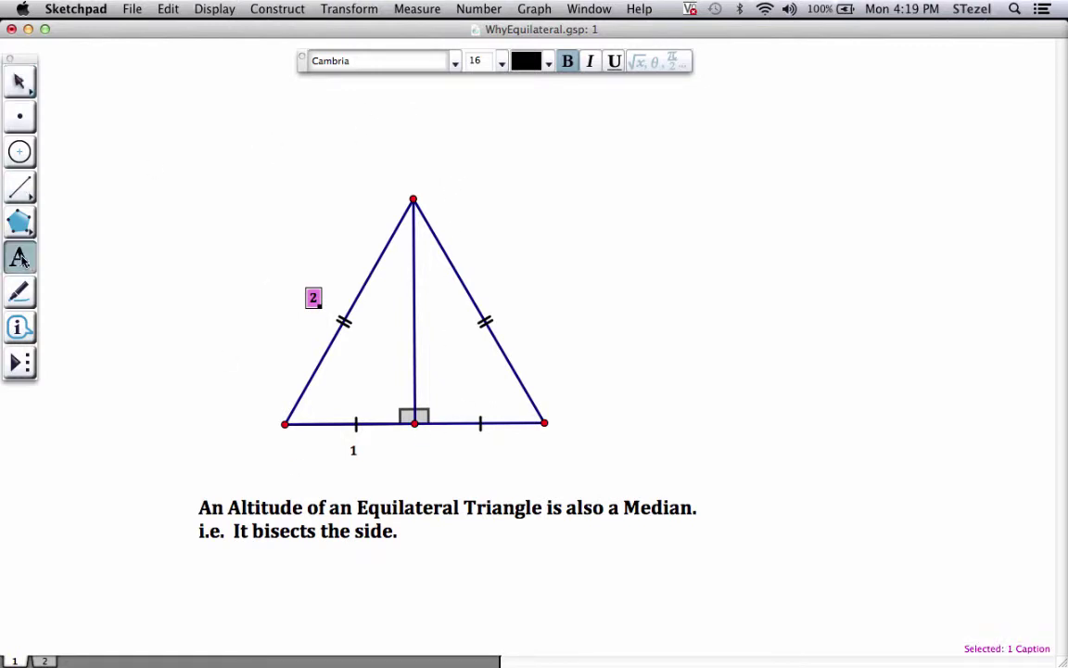
left_click(319, 402)
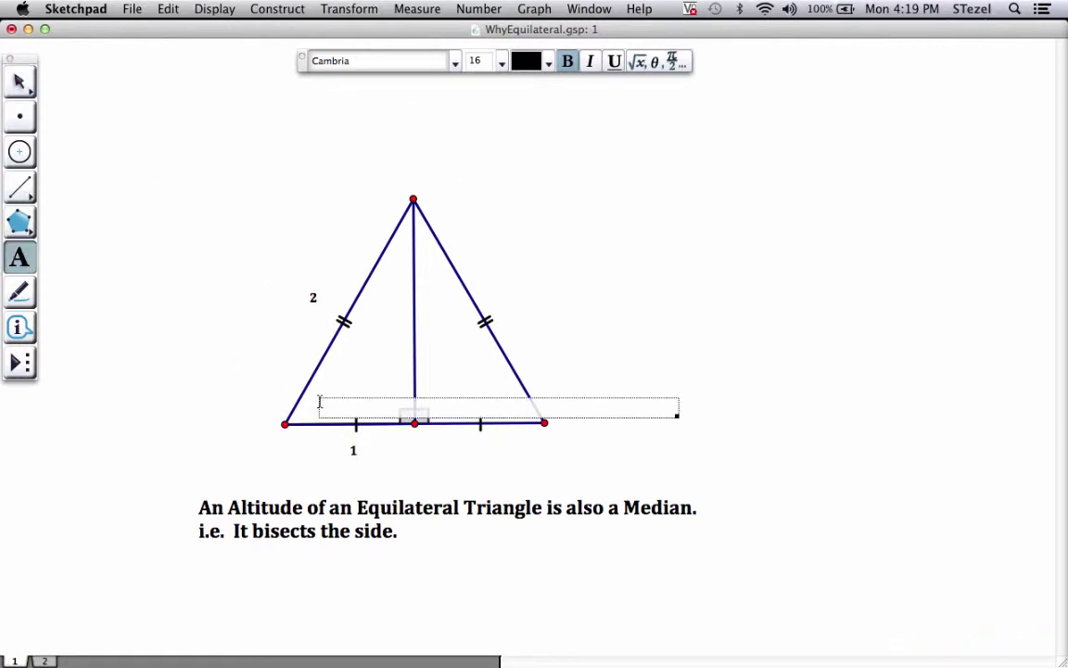
type("60")
left_click(429, 434)
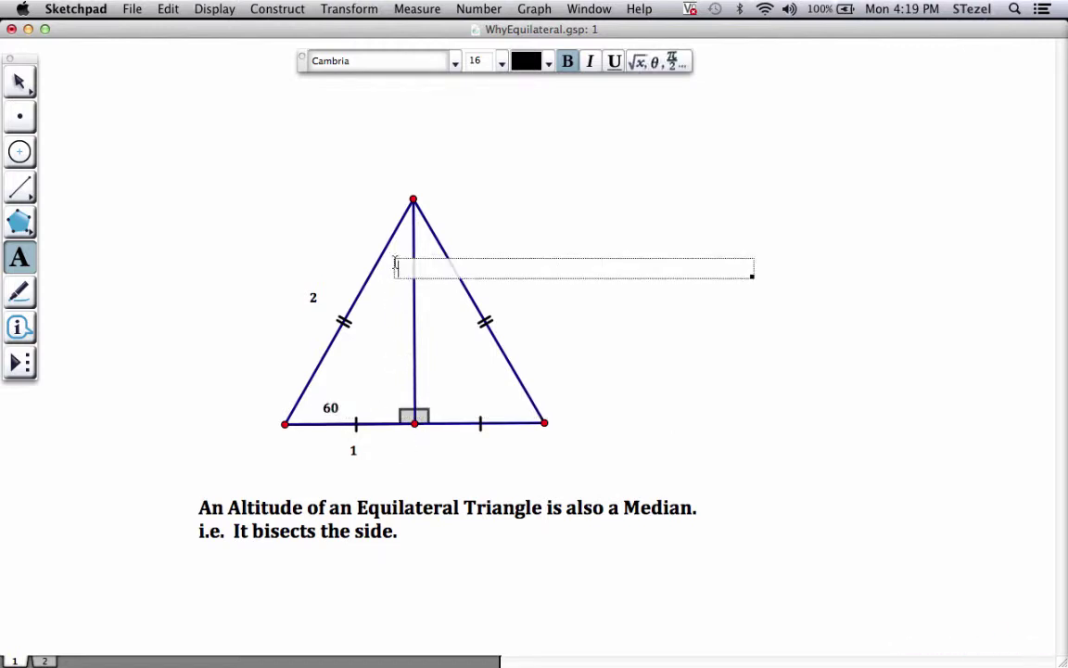
type("0")
key("Escape")
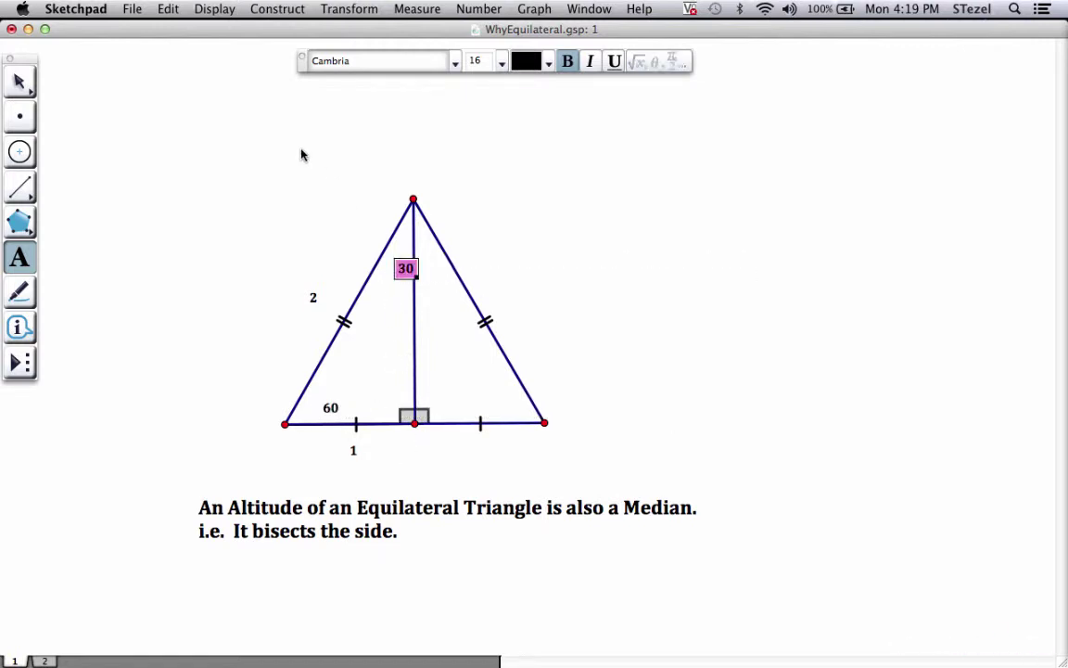
left_click(21, 81)
left_click(371, 330)
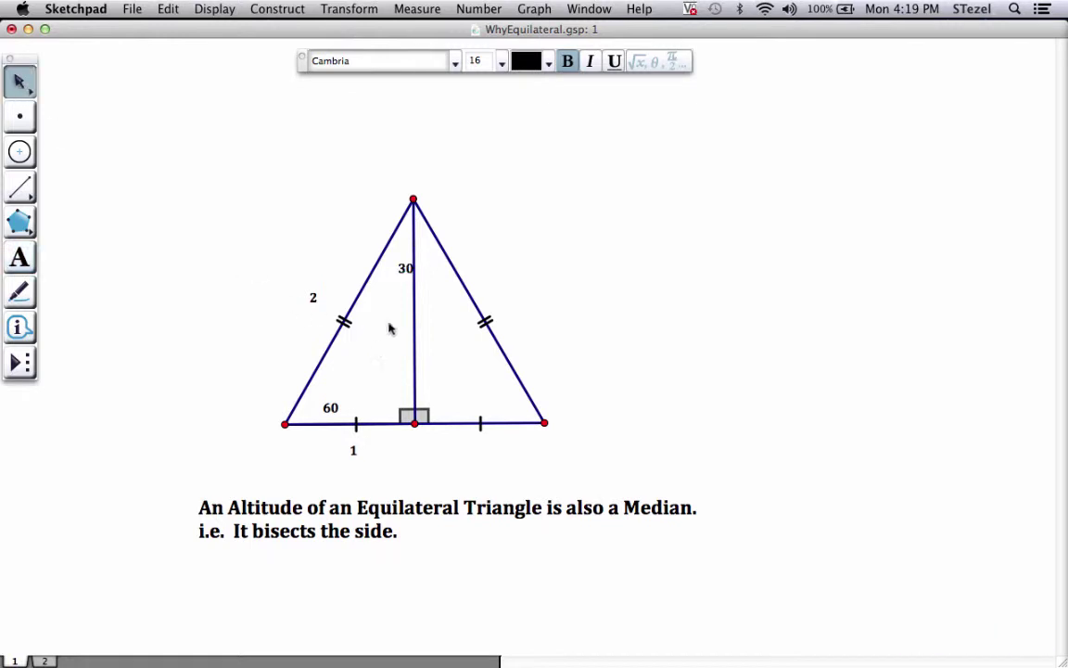
Step: Check the 30 and 60 captions, ending with the 1 and 2 captions selected together
left_click(398, 268)
left_click(353, 441)
left_click(353, 450)
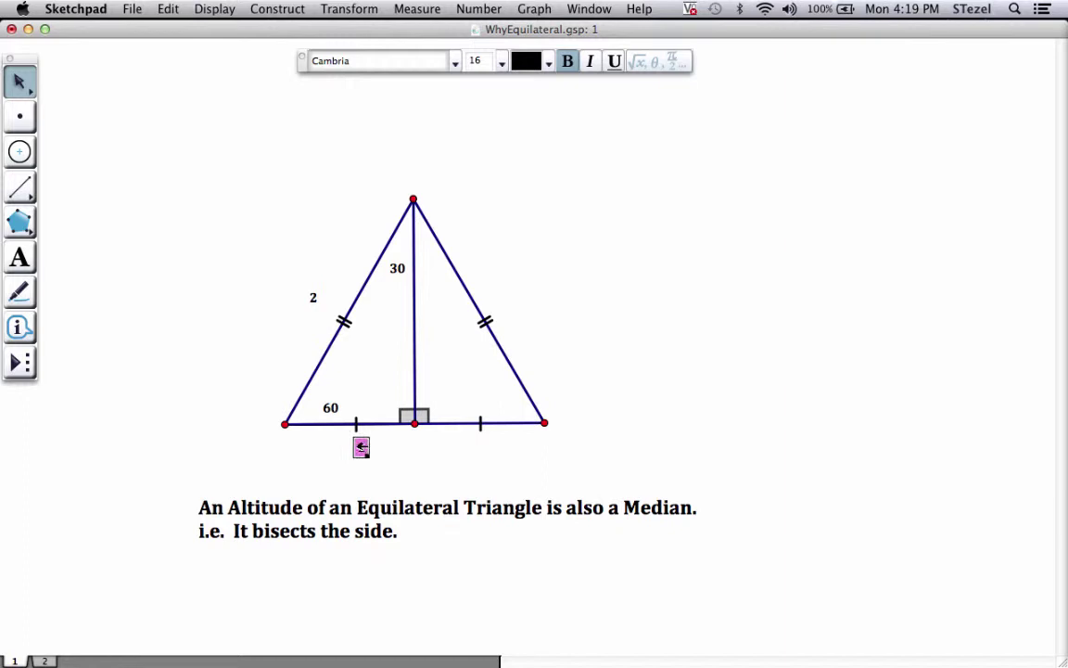
left_click(324, 405)
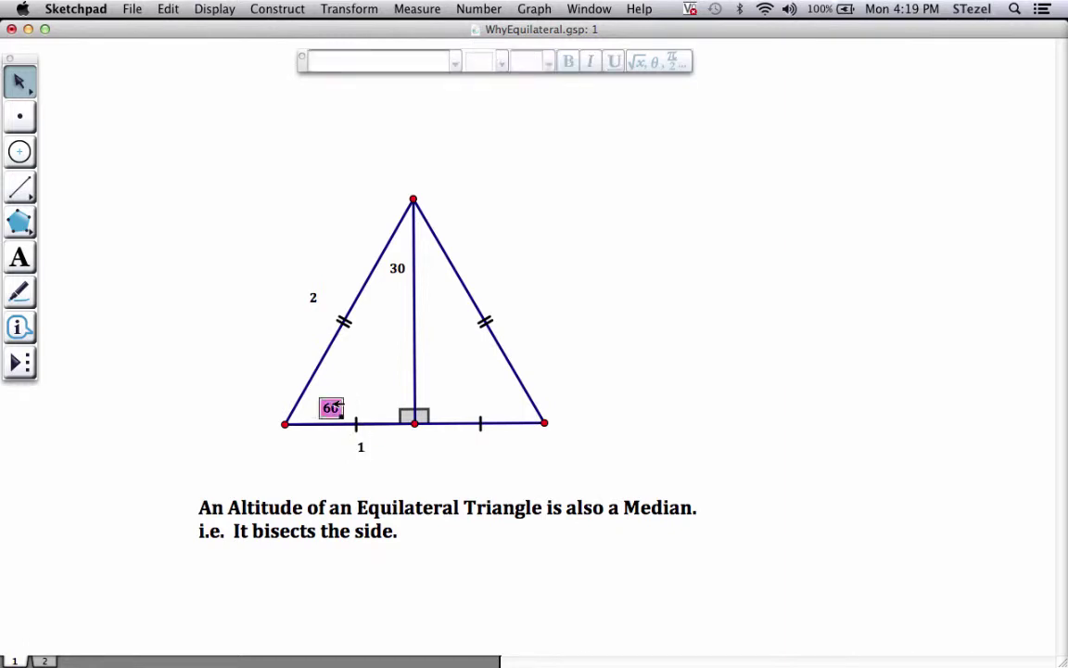
left_click(353, 406)
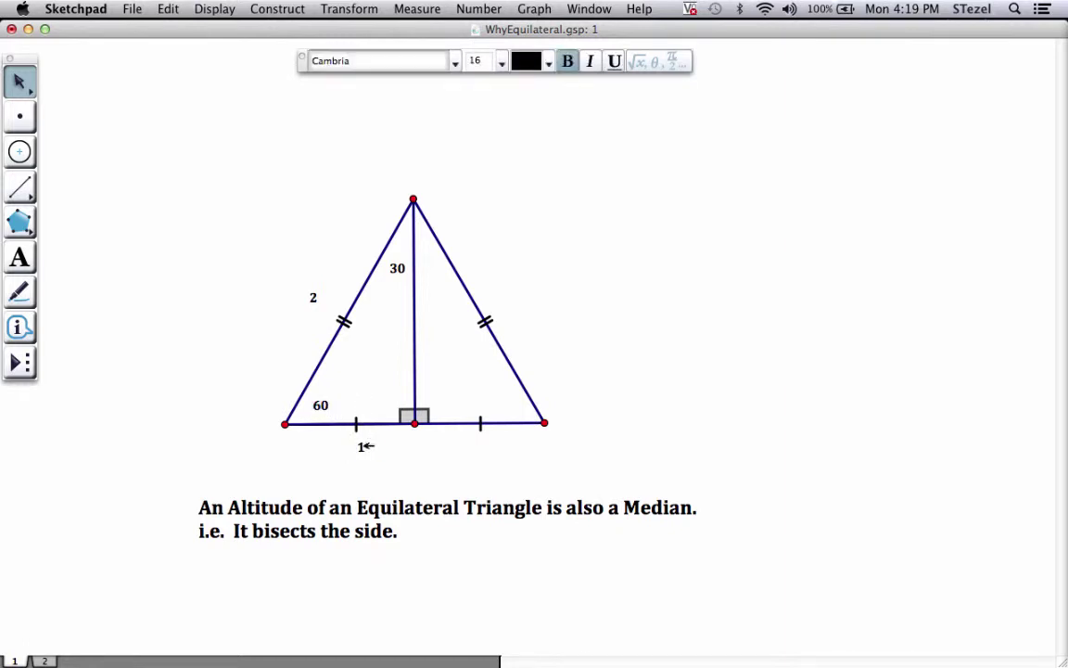
left_click(362, 447)
left_click(313, 297)
Step: Switch to page 2 of WhyEquilateral.gsp
left_click(43, 661)
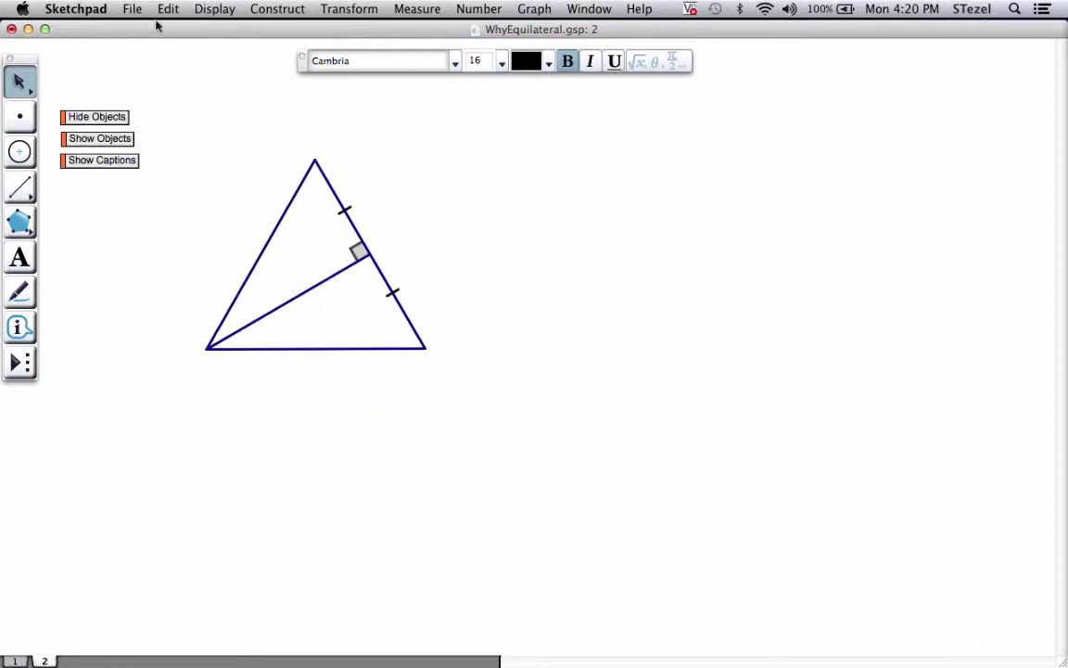
left_click(107, 118)
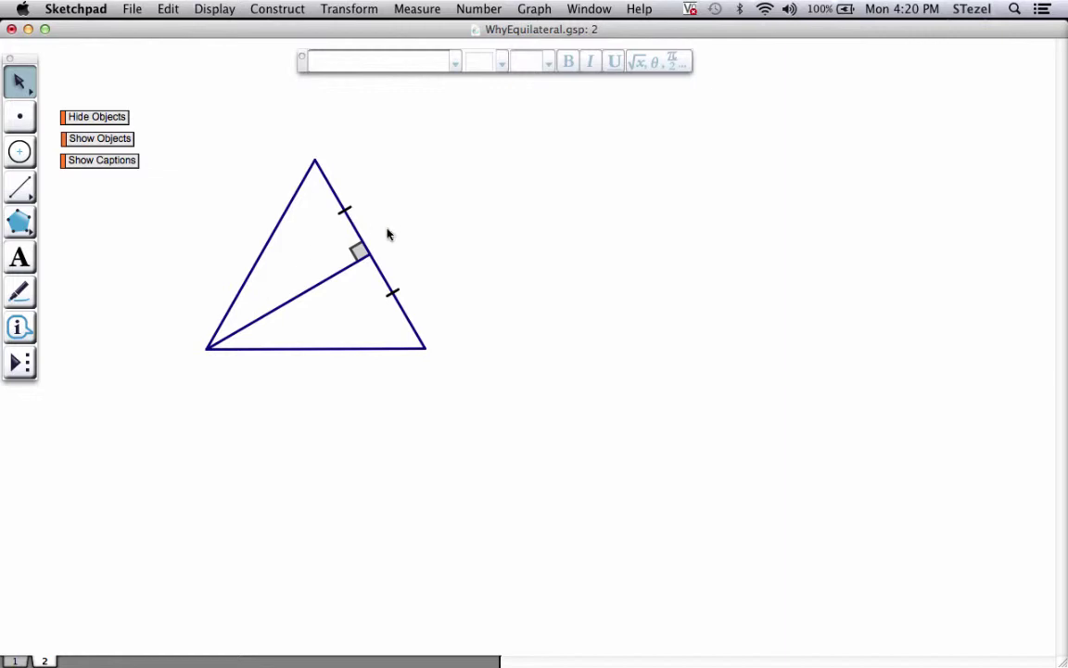
Step: Show the hidden green and magenta triangles with dashed guides, then select and deselect both triangles
left_click(125, 138)
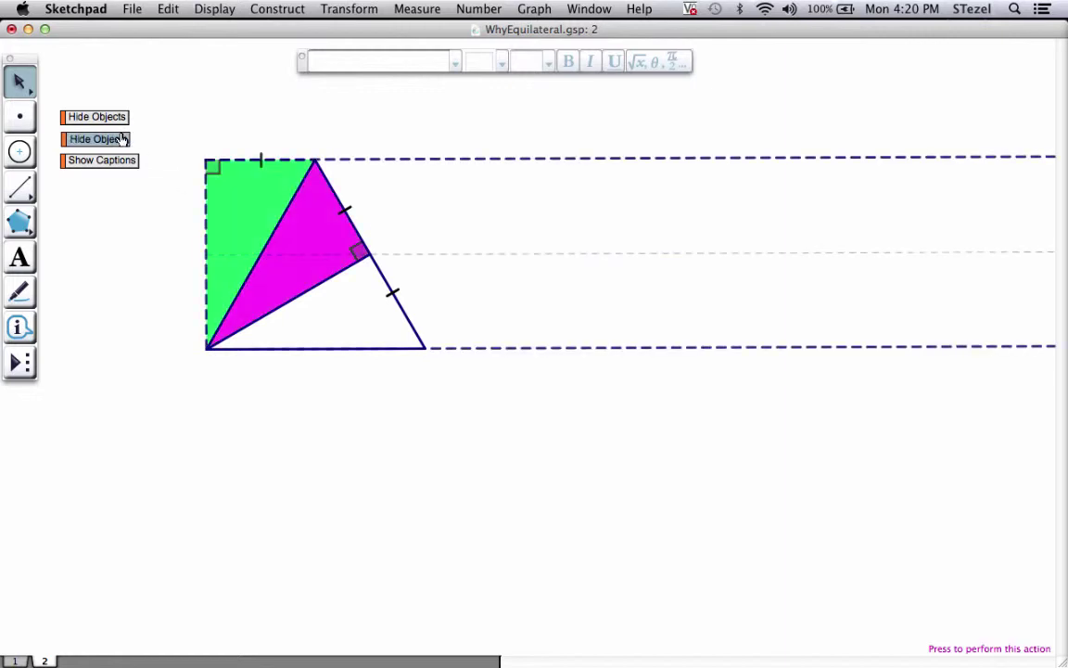
left_click(286, 96)
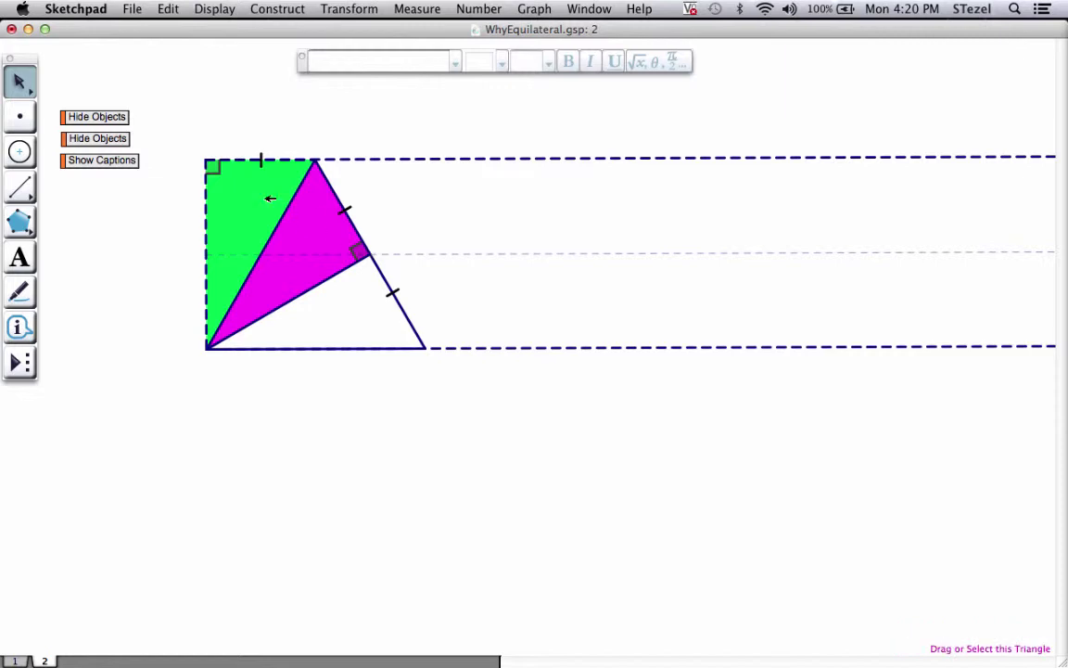
left_click(270, 198)
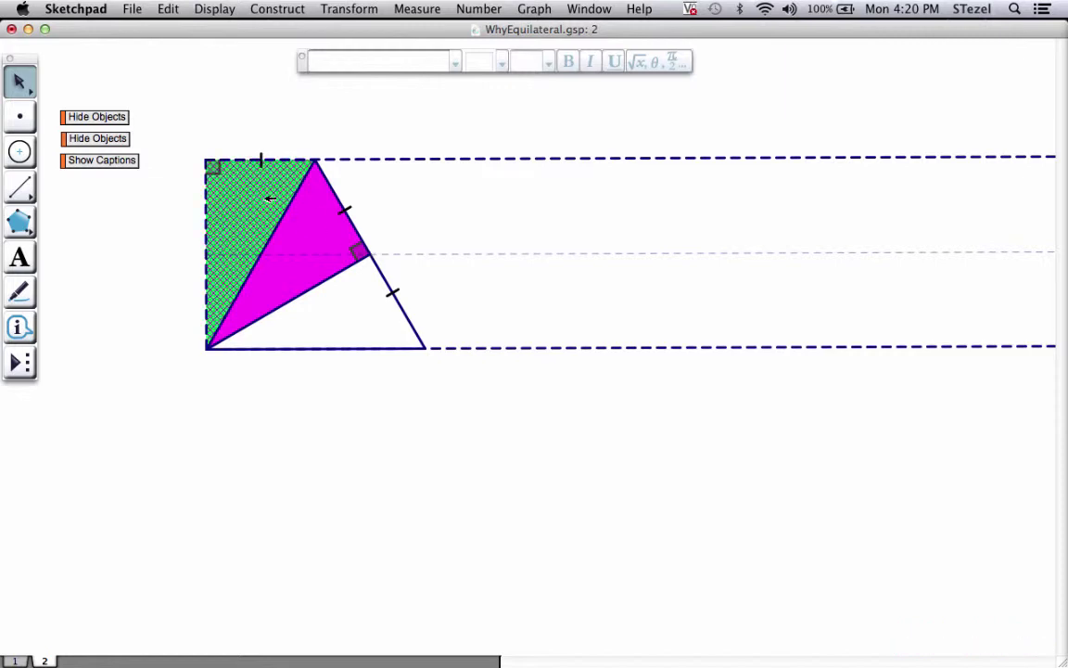
left_click(314, 217)
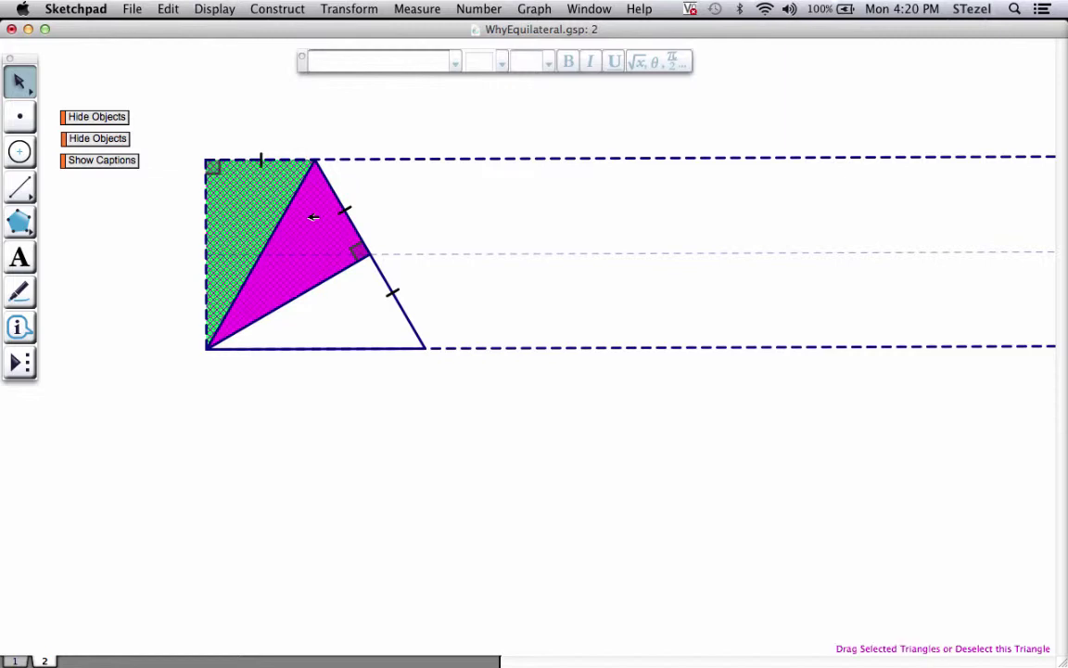
left_click(237, 73)
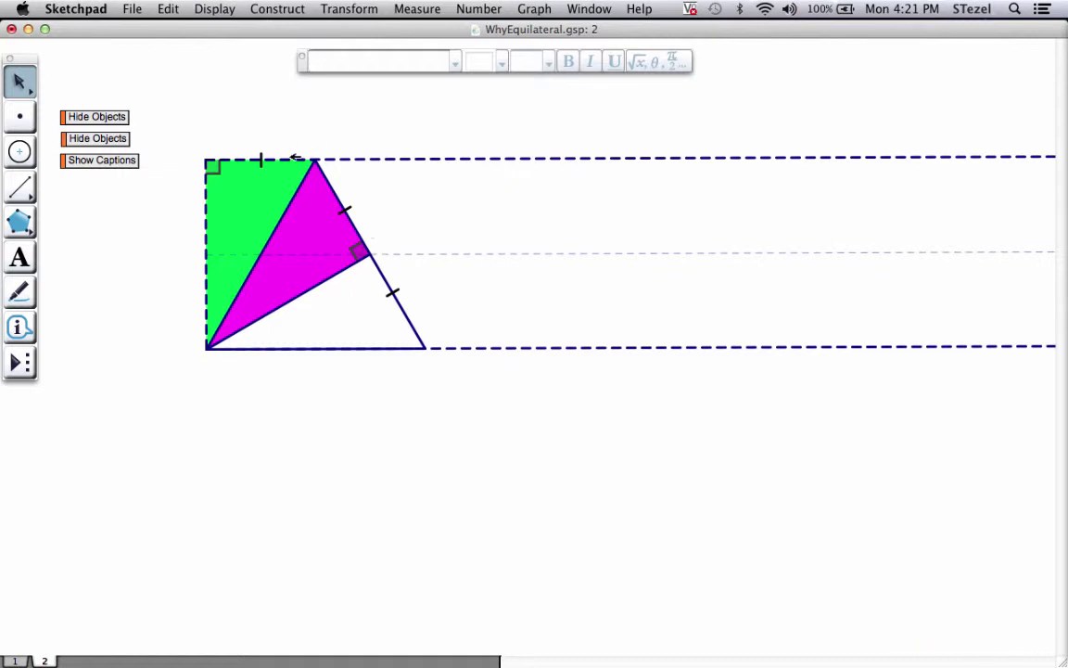
Step: Reveal the 1, √3, 2, 60° and 30° captions, then select several, ending on 30°
left_click(131, 163)
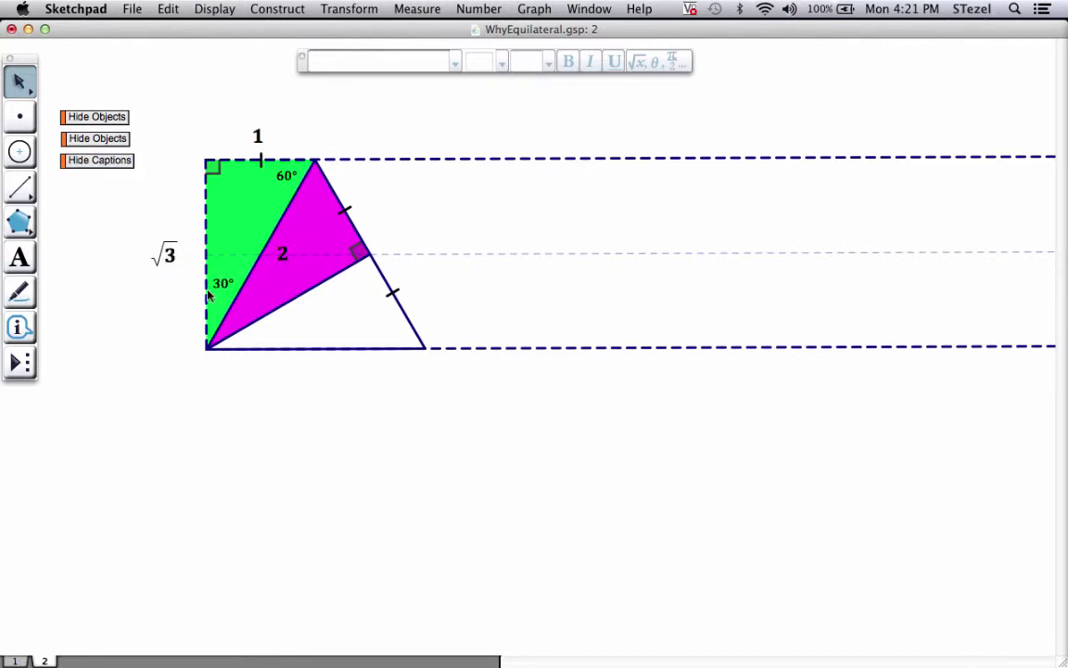
left_click(258, 137)
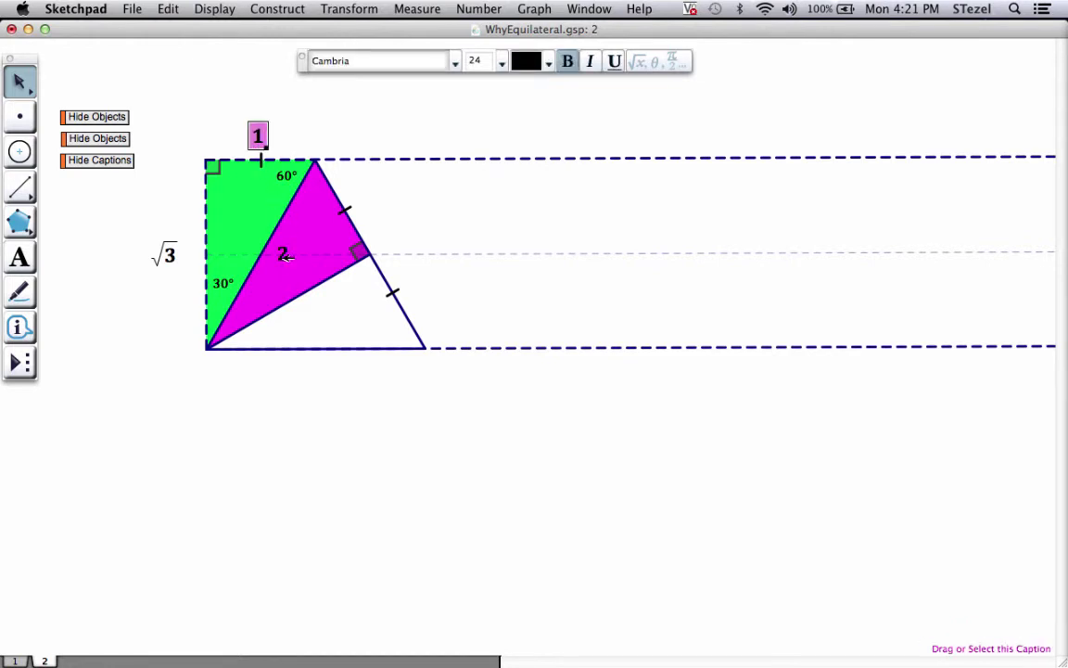
left_click(286, 256)
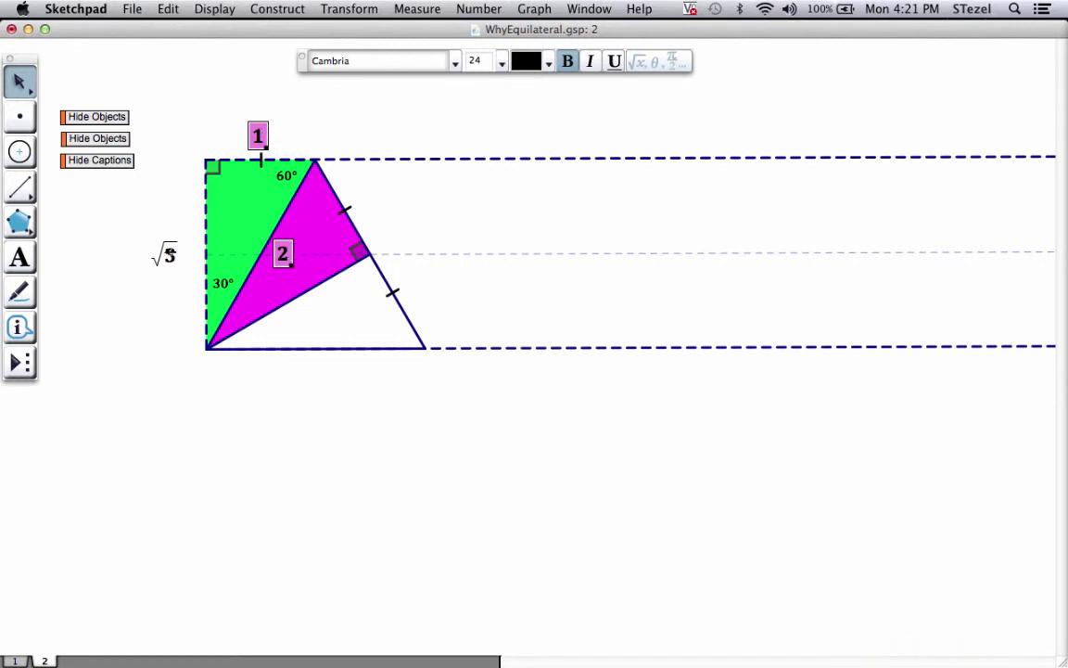
left_click(163, 252)
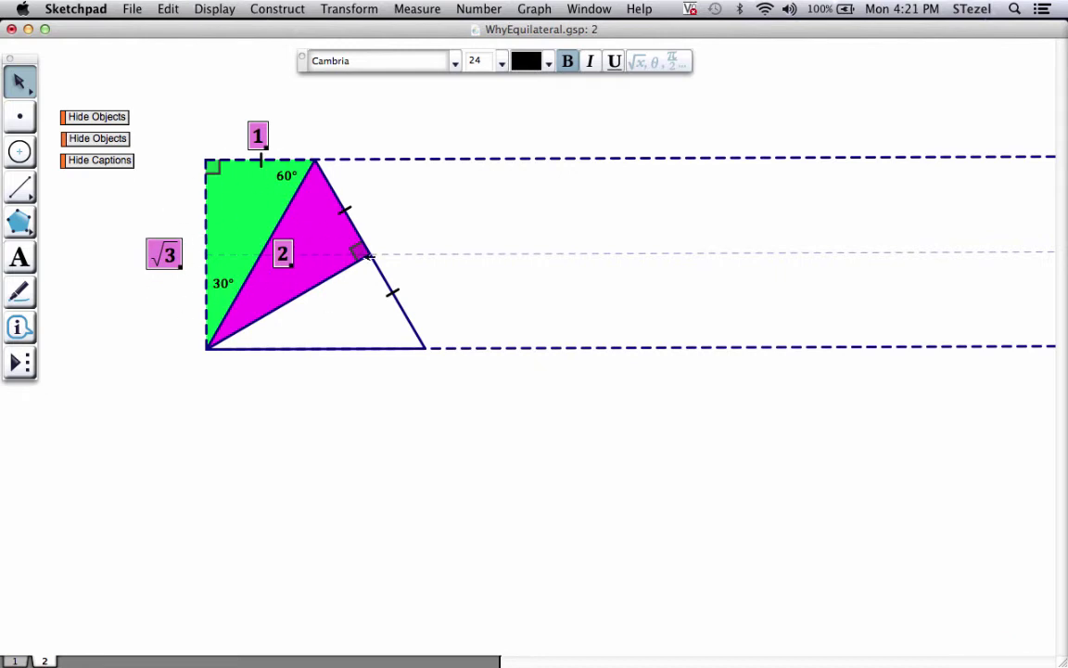
left_click(253, 179)
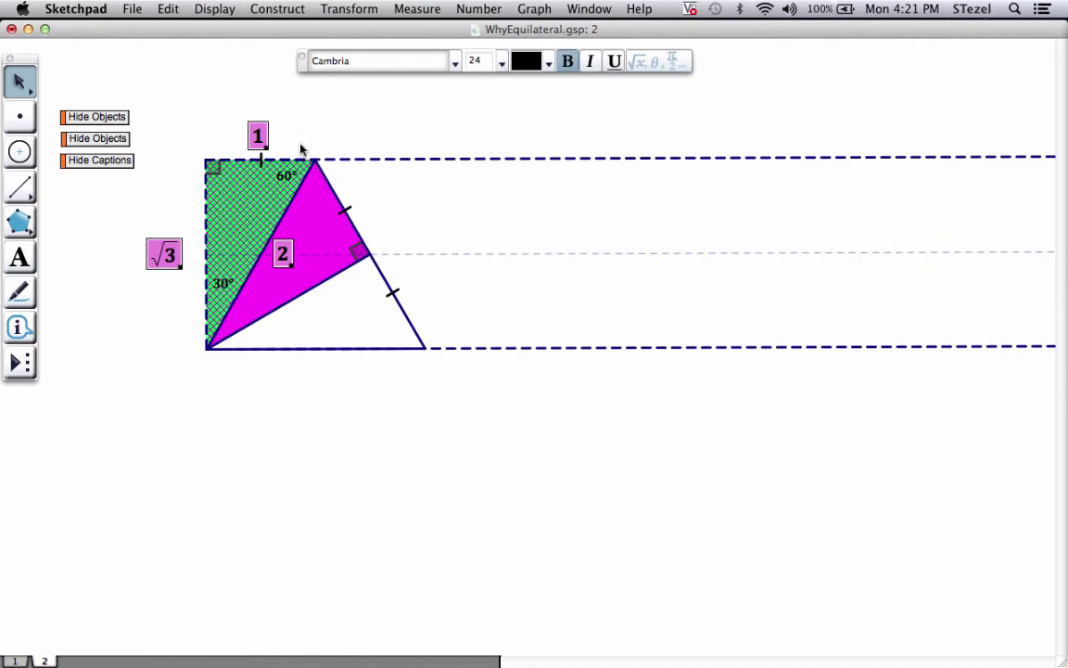
left_click(301, 99)
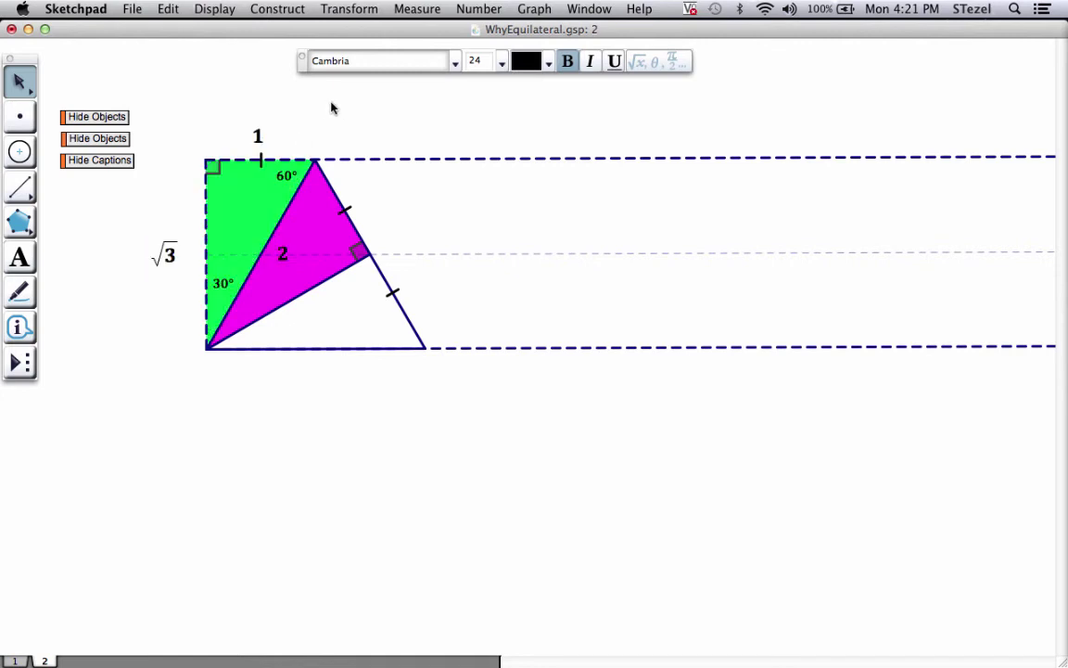
left_click(224, 285)
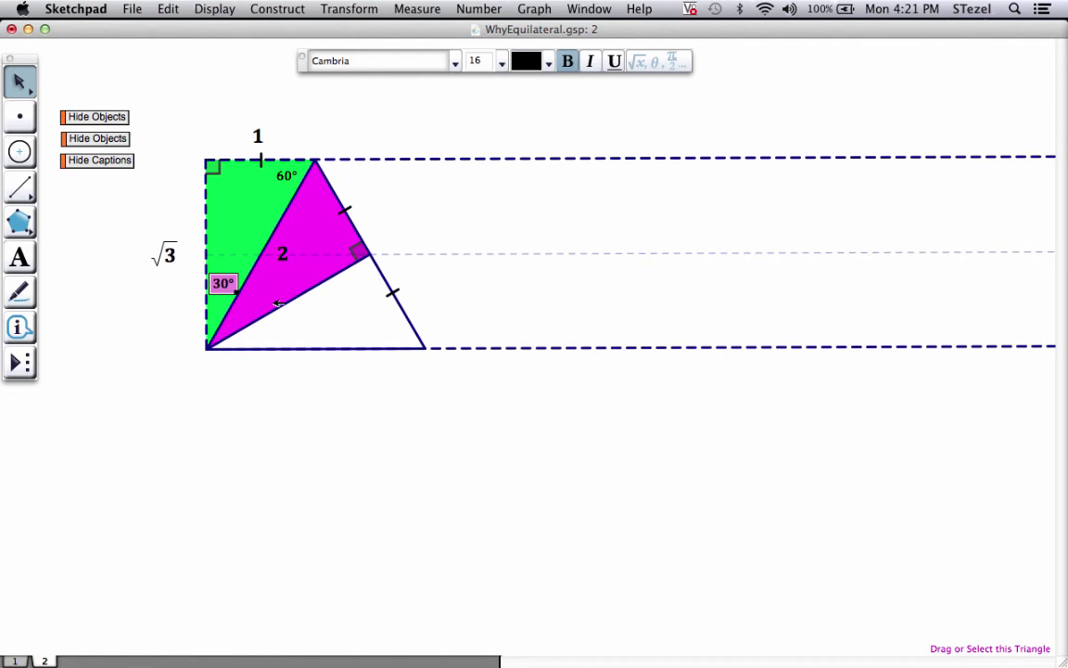
left_click(287, 407)
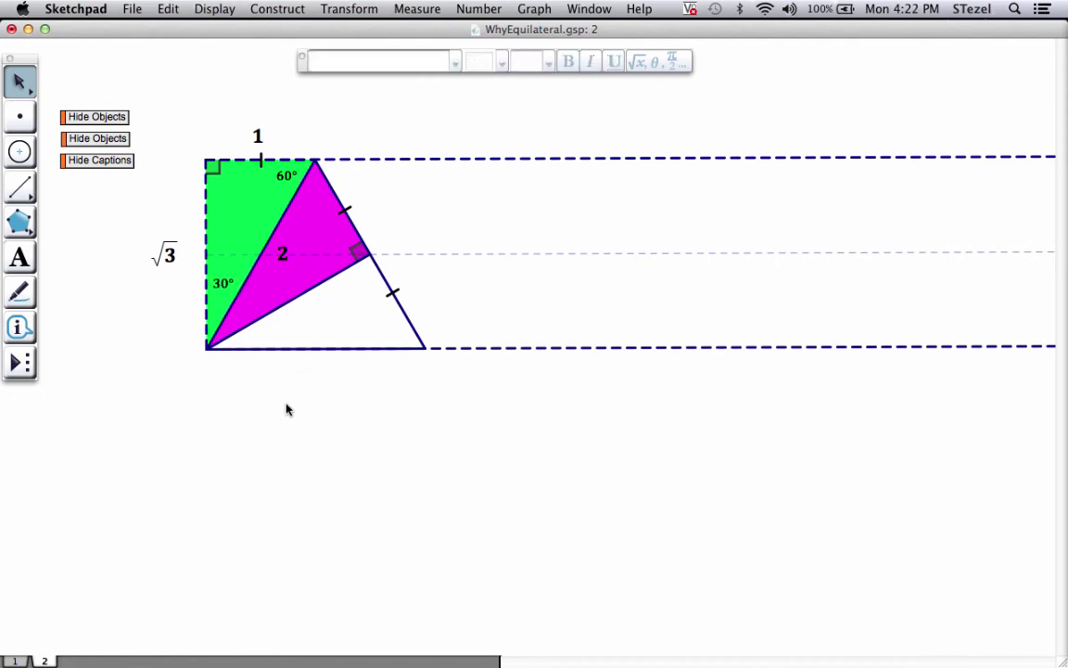